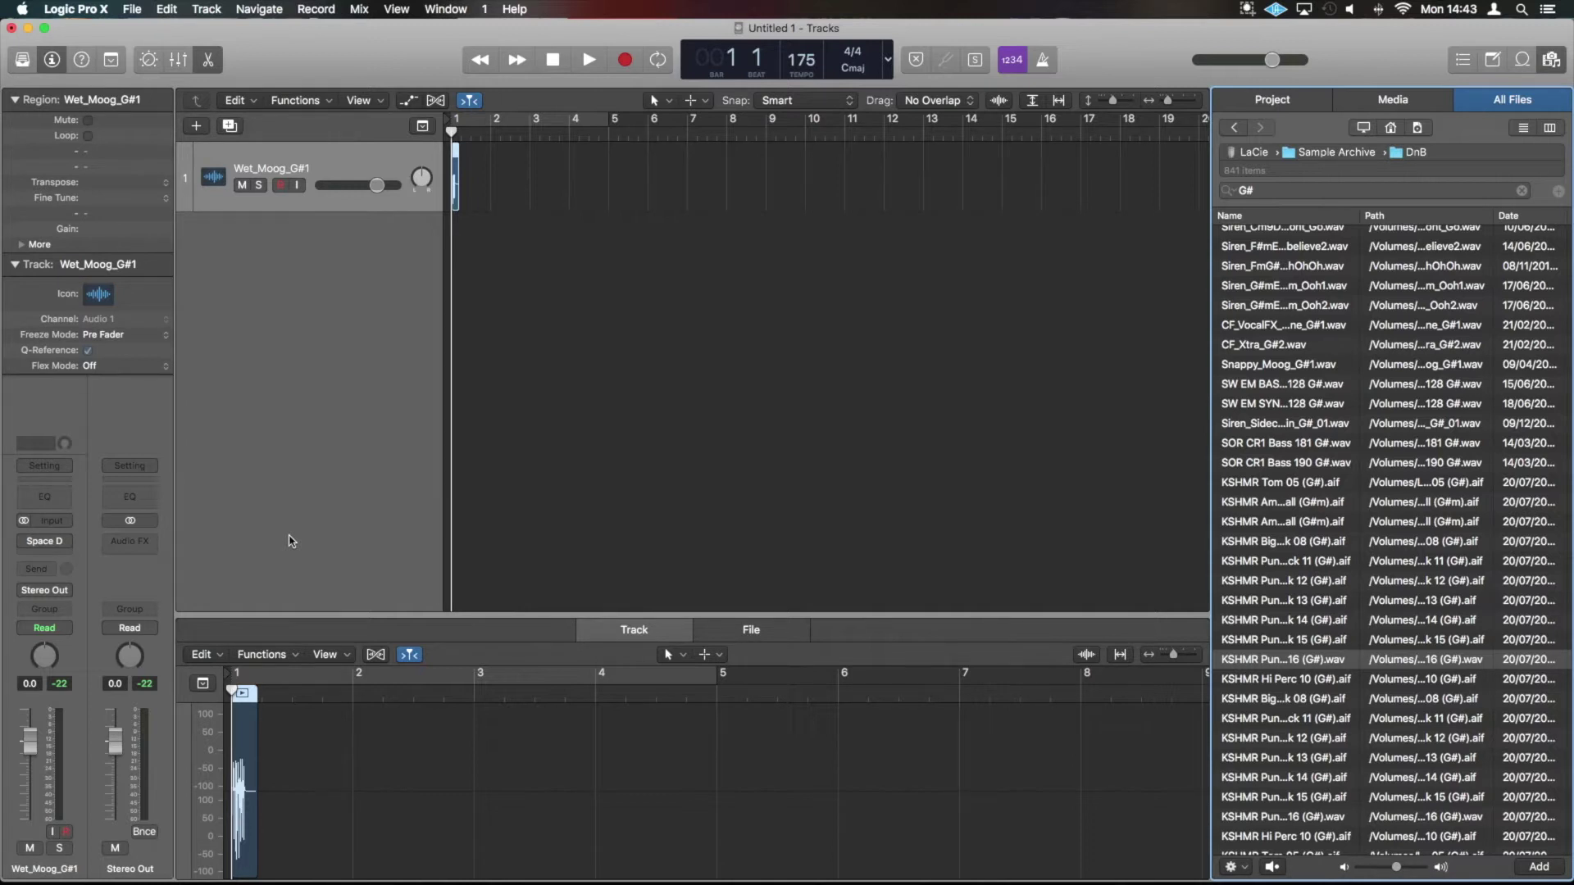
Step: Cycle bars 1–5 and play the plain Moog pulse once before adding reverb
scroll(289, 541, right, 1)
click(376, 169)
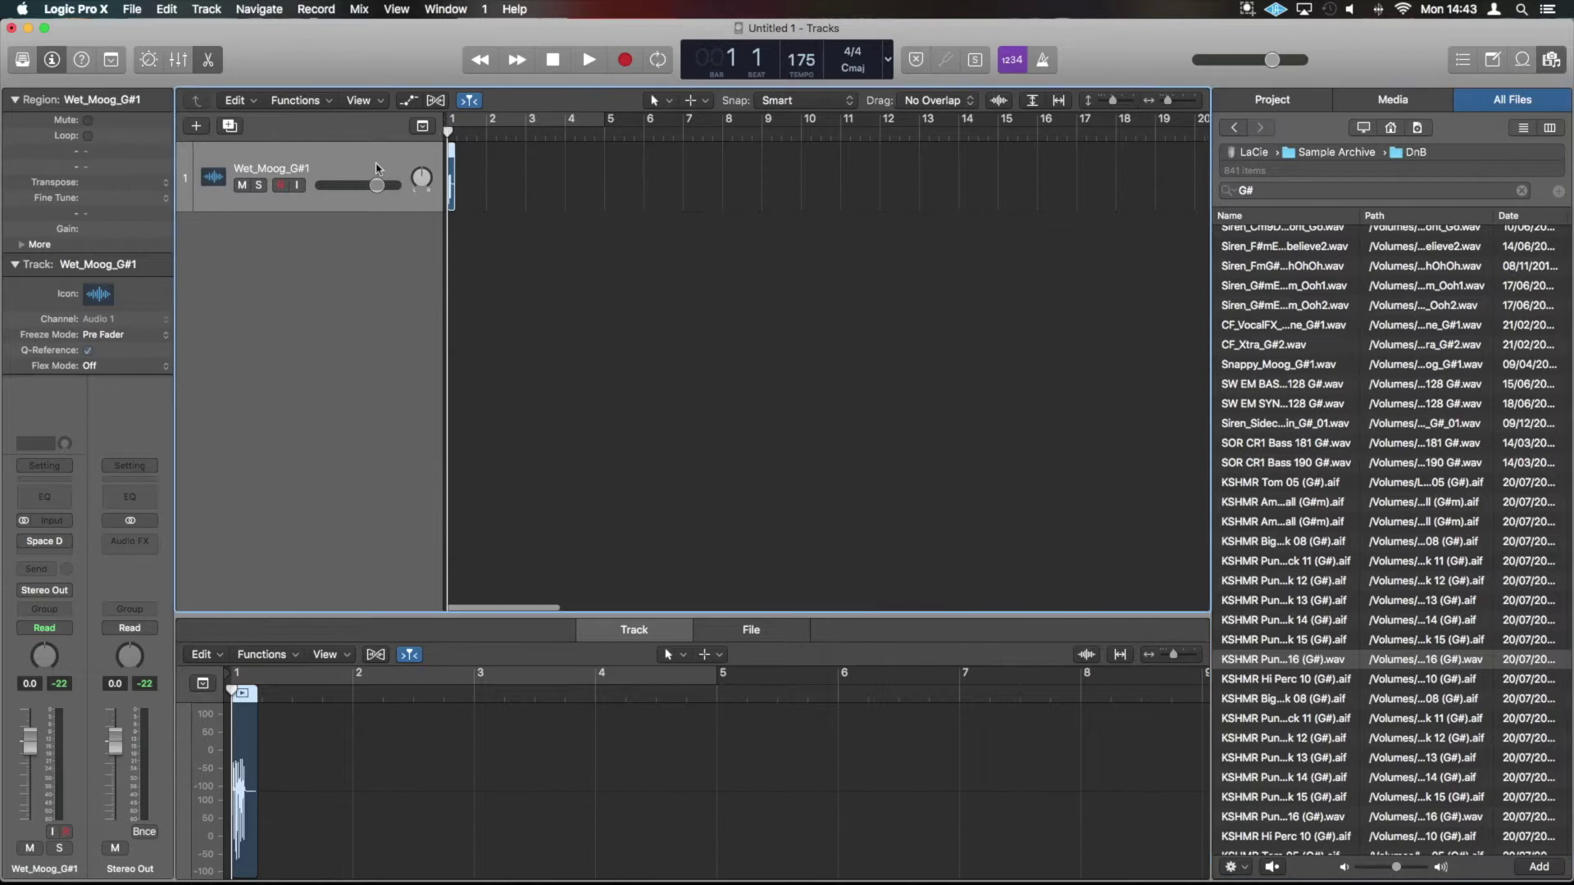
click(469, 130)
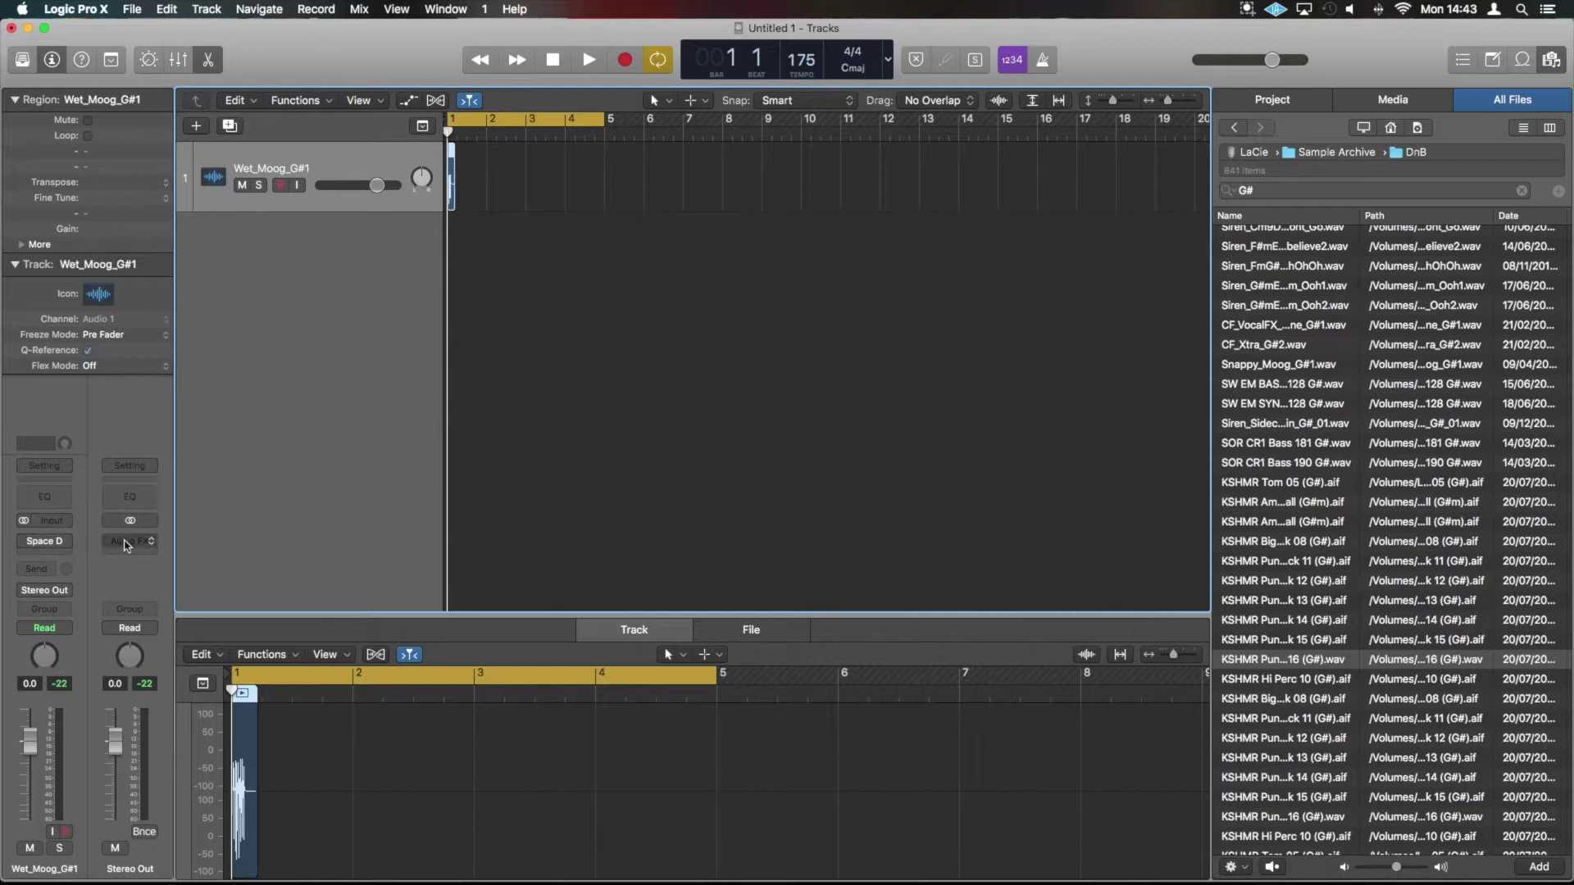
key(space)
key(space)
key(space)
key(space)
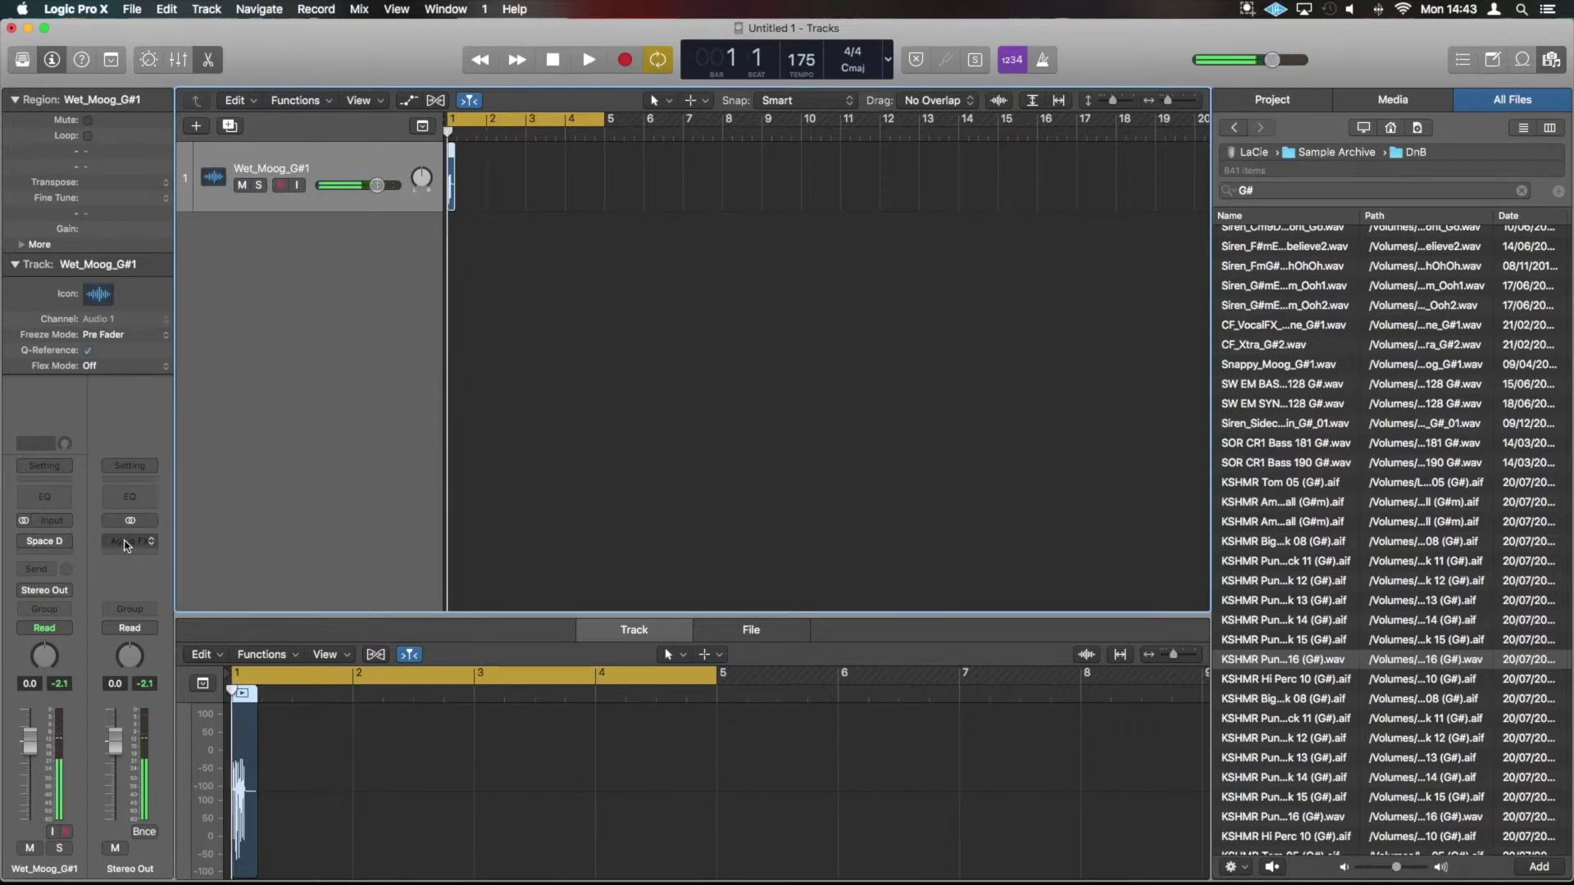
key(space)
key(space)
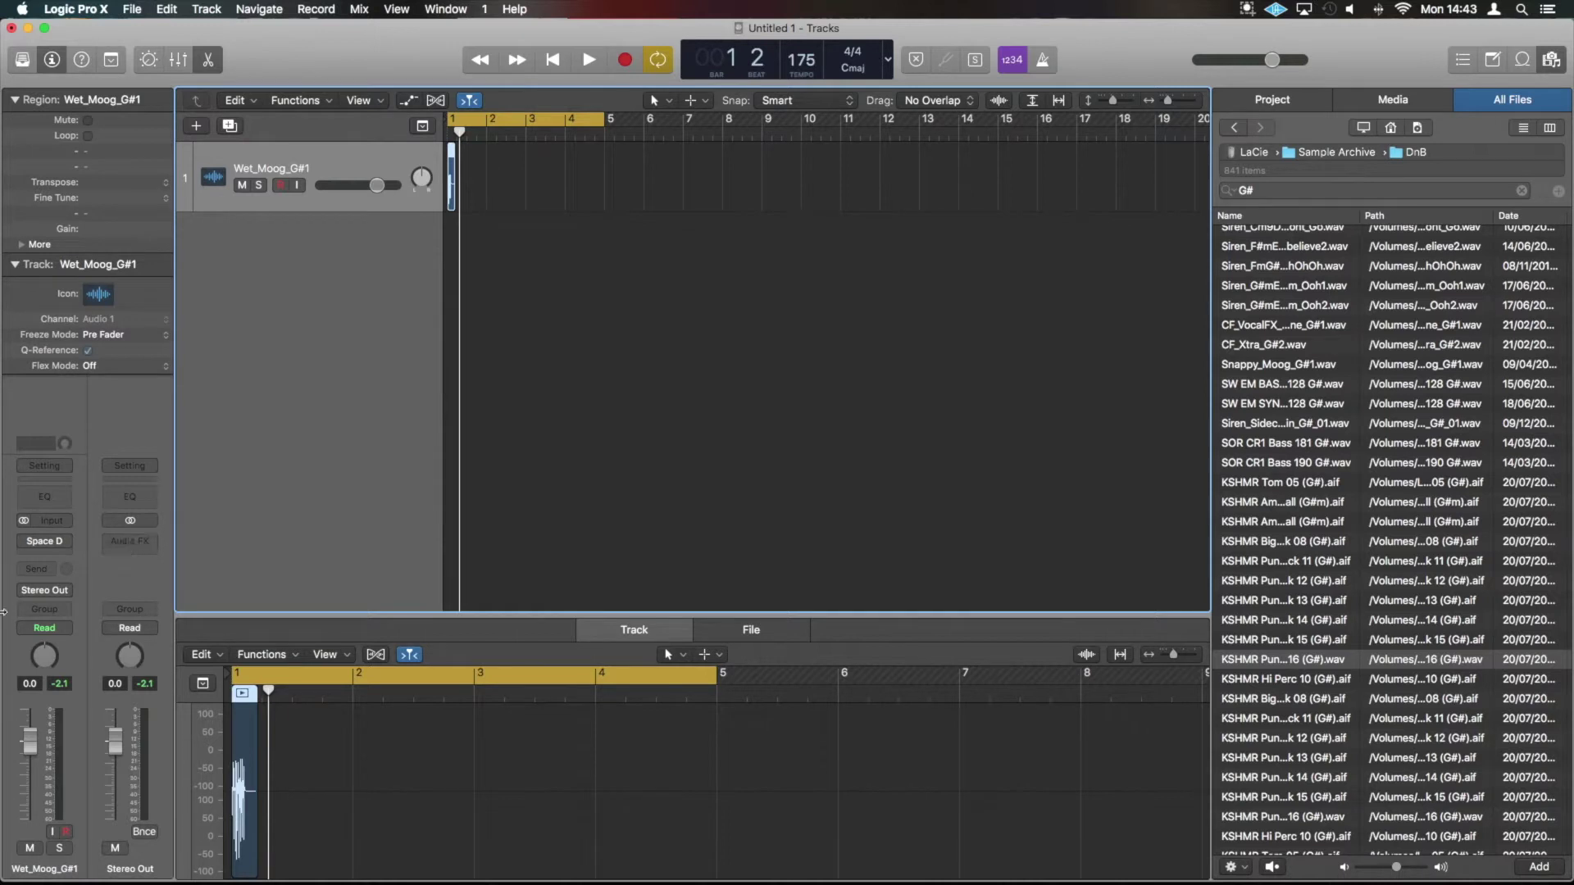
Step: Switch on the Space D insert and open Space Designer with CF_VocalFX_Reverse_Tone_G#1, moved further left
click(26, 542)
click(45, 542)
click(46, 544)
click(47, 543)
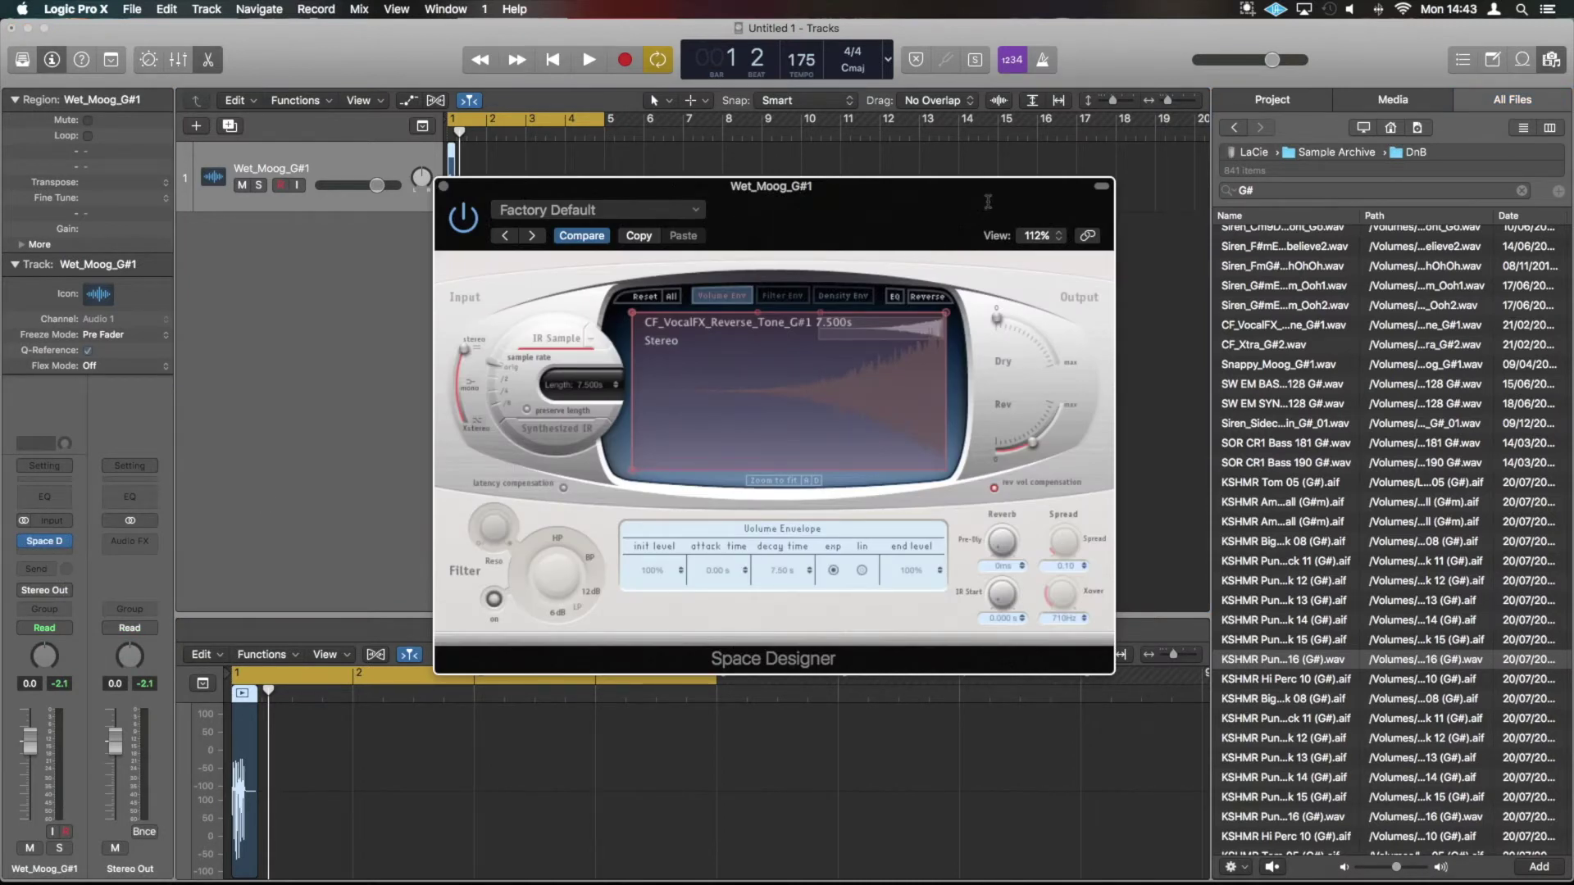
drag(988, 202, 862, 218)
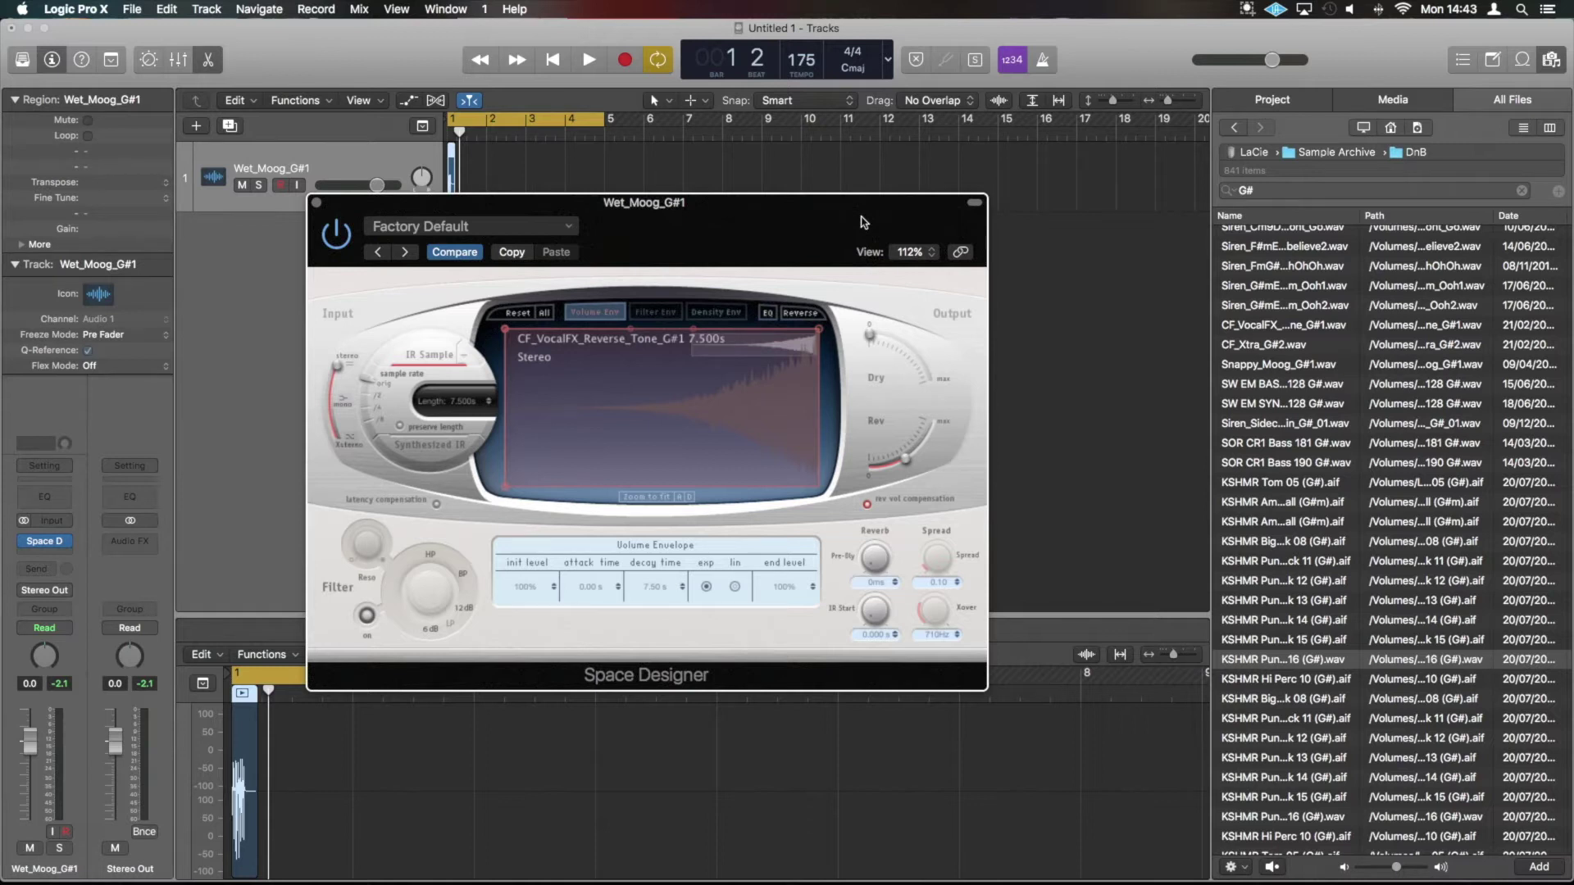
Step: Turn off the bars 1–5 cycle and play the pulse from the start through the reverse-tone reverb
click(571, 123)
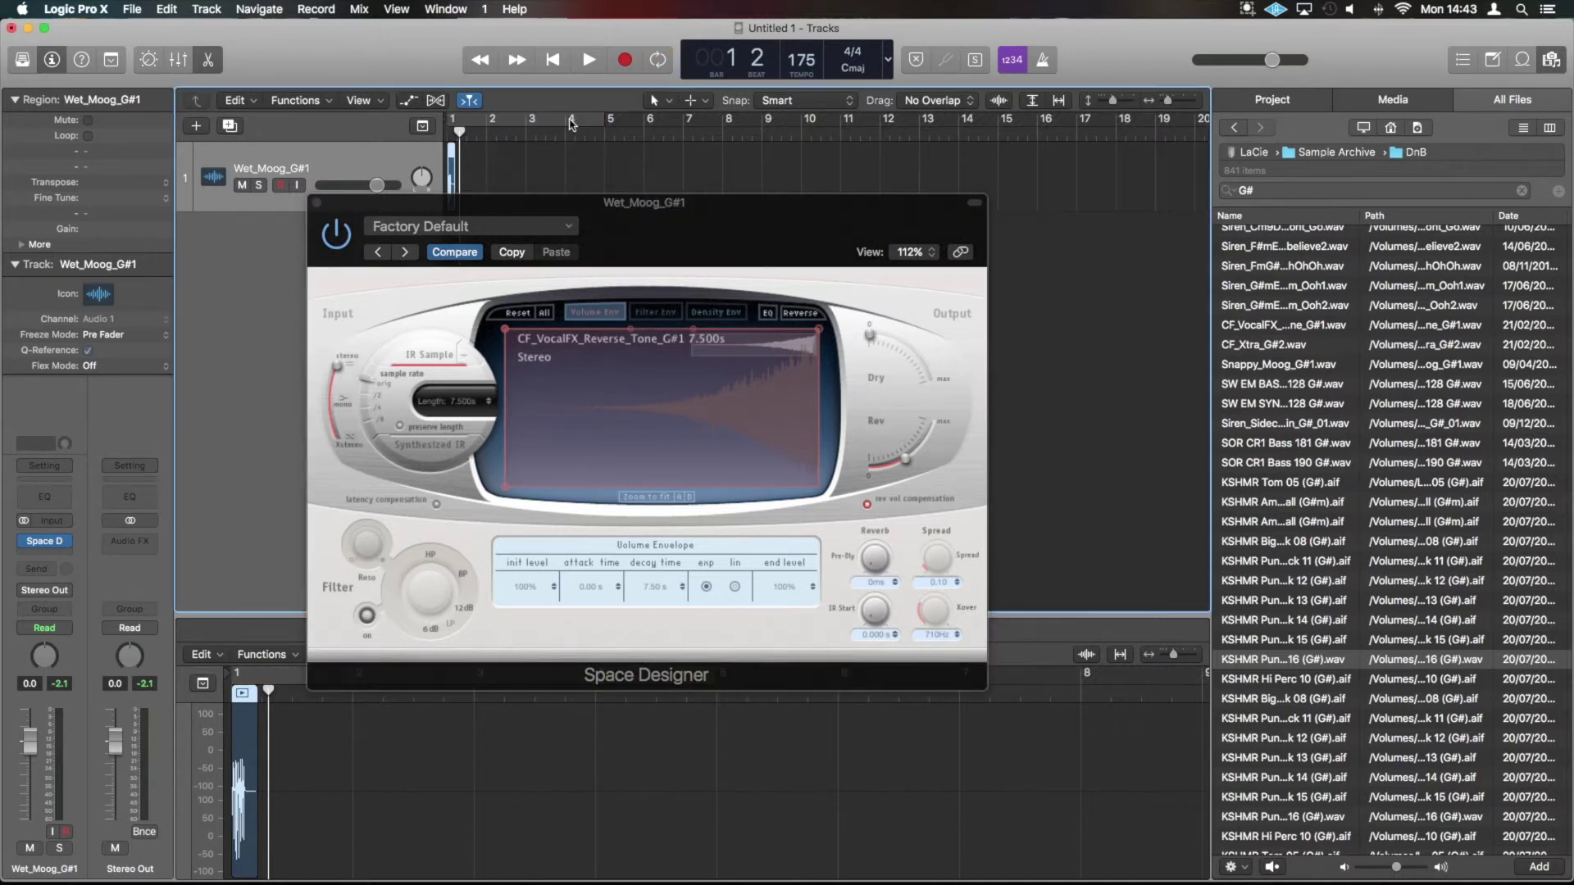
key(Return)
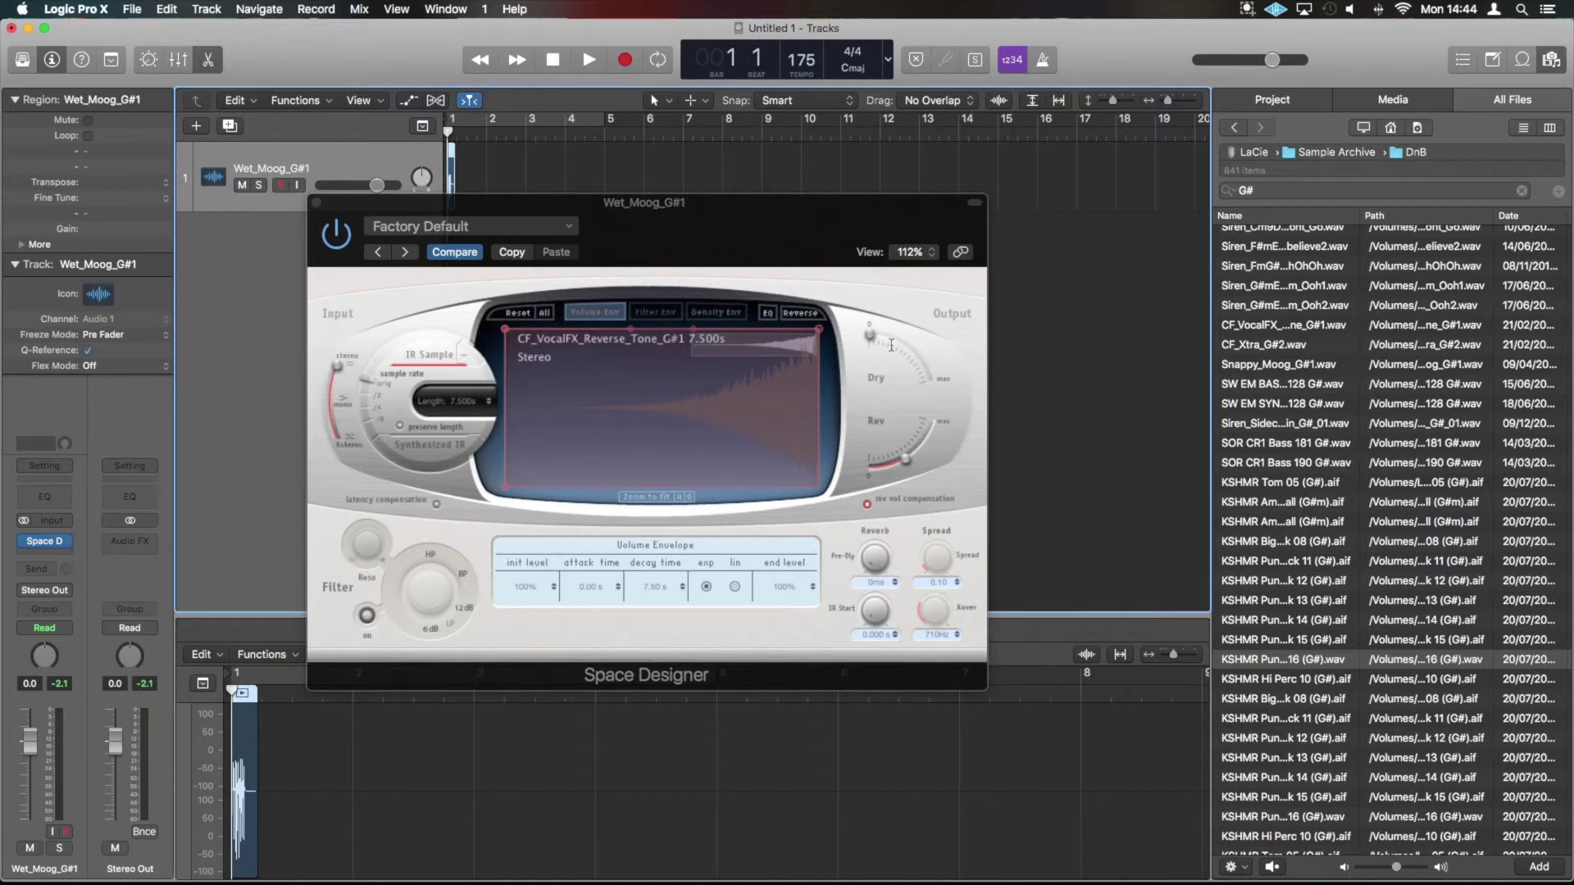
key(space)
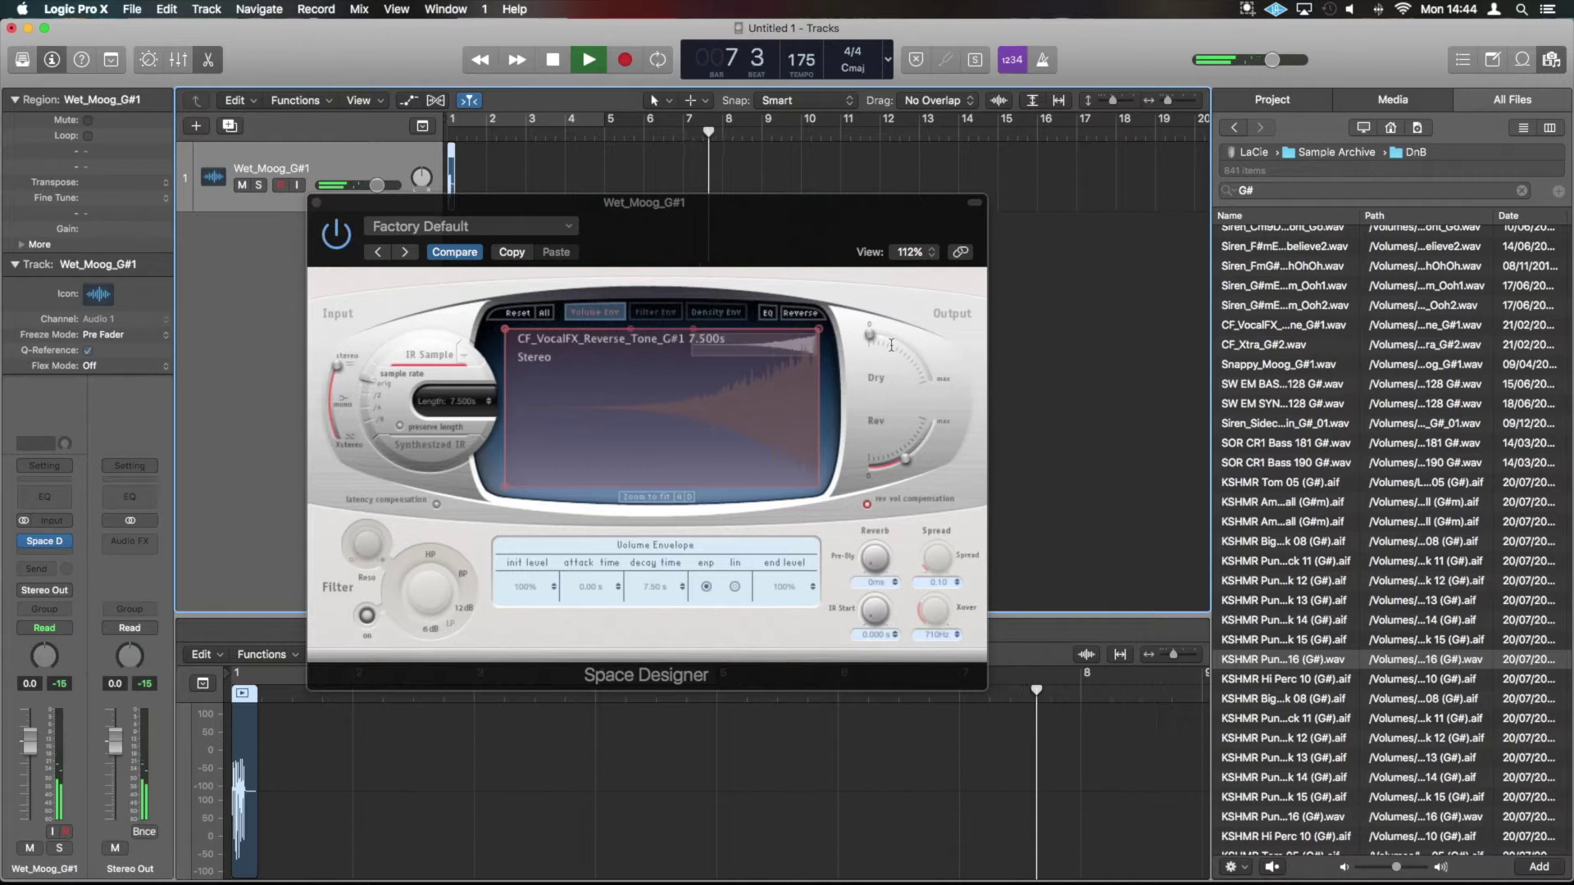
key(space)
Step: Raise Space Designer's Dry level to about 9.8 dB and replay the pulse from bar 1
drag(870, 334, 921, 359)
key(Return)
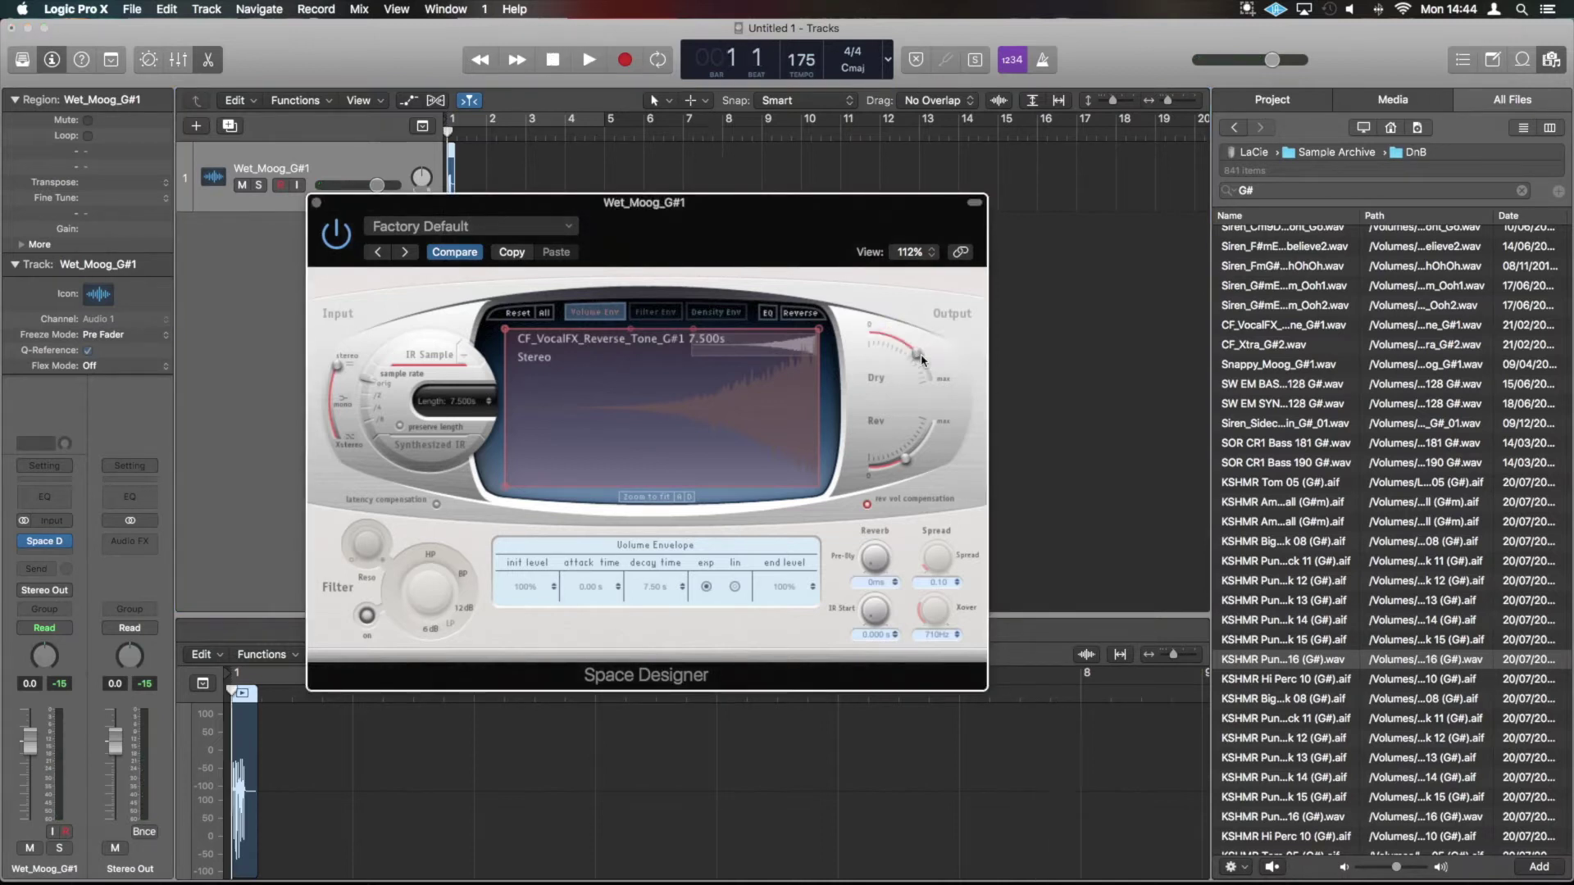
key(space)
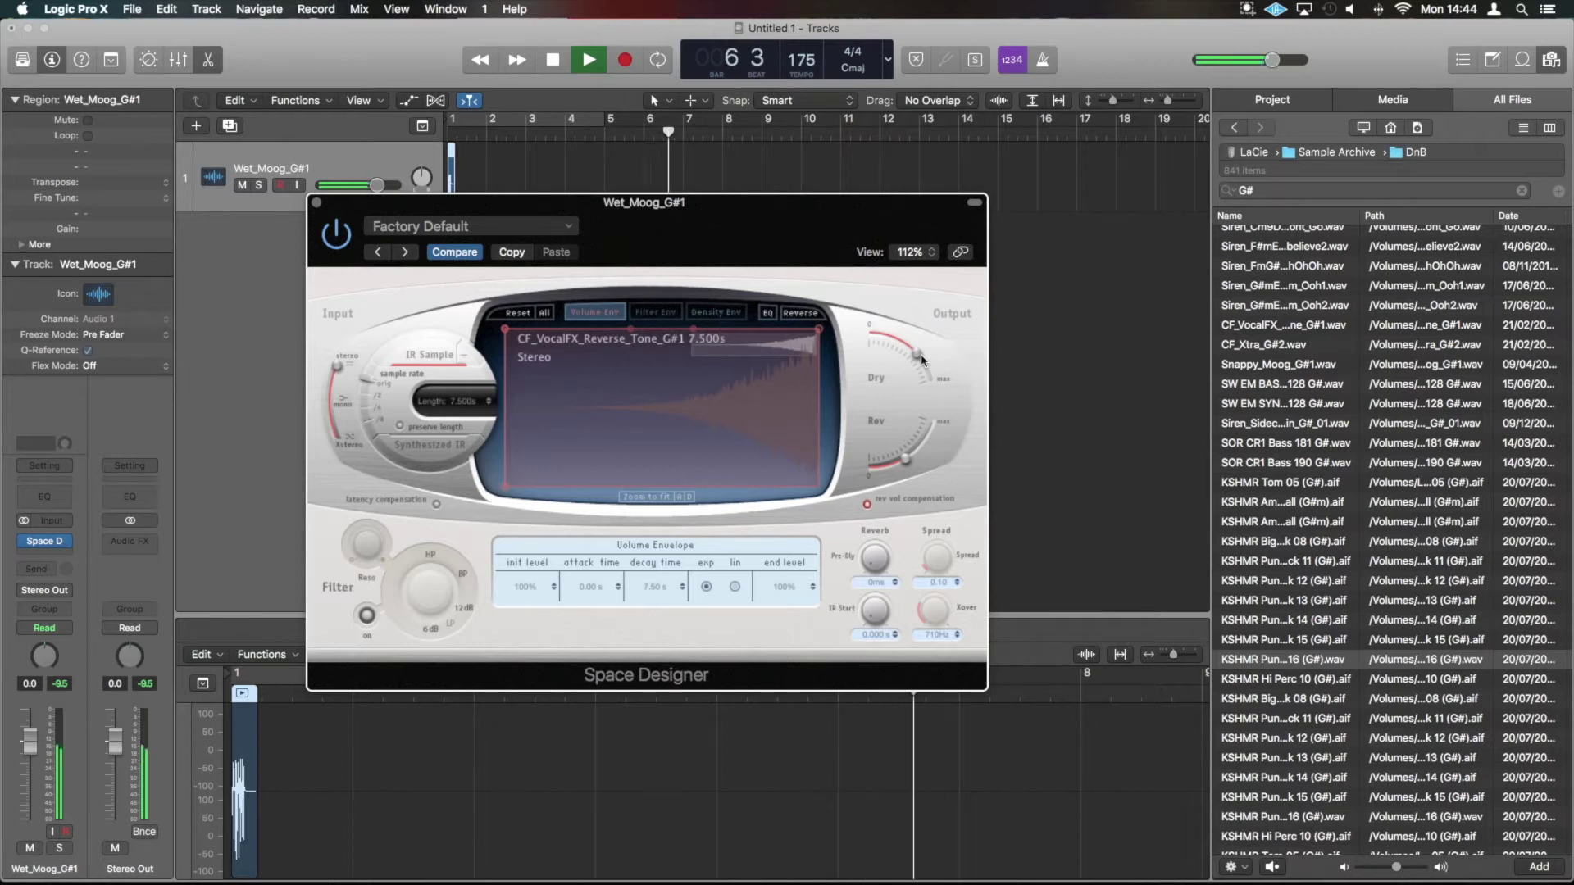
key(space)
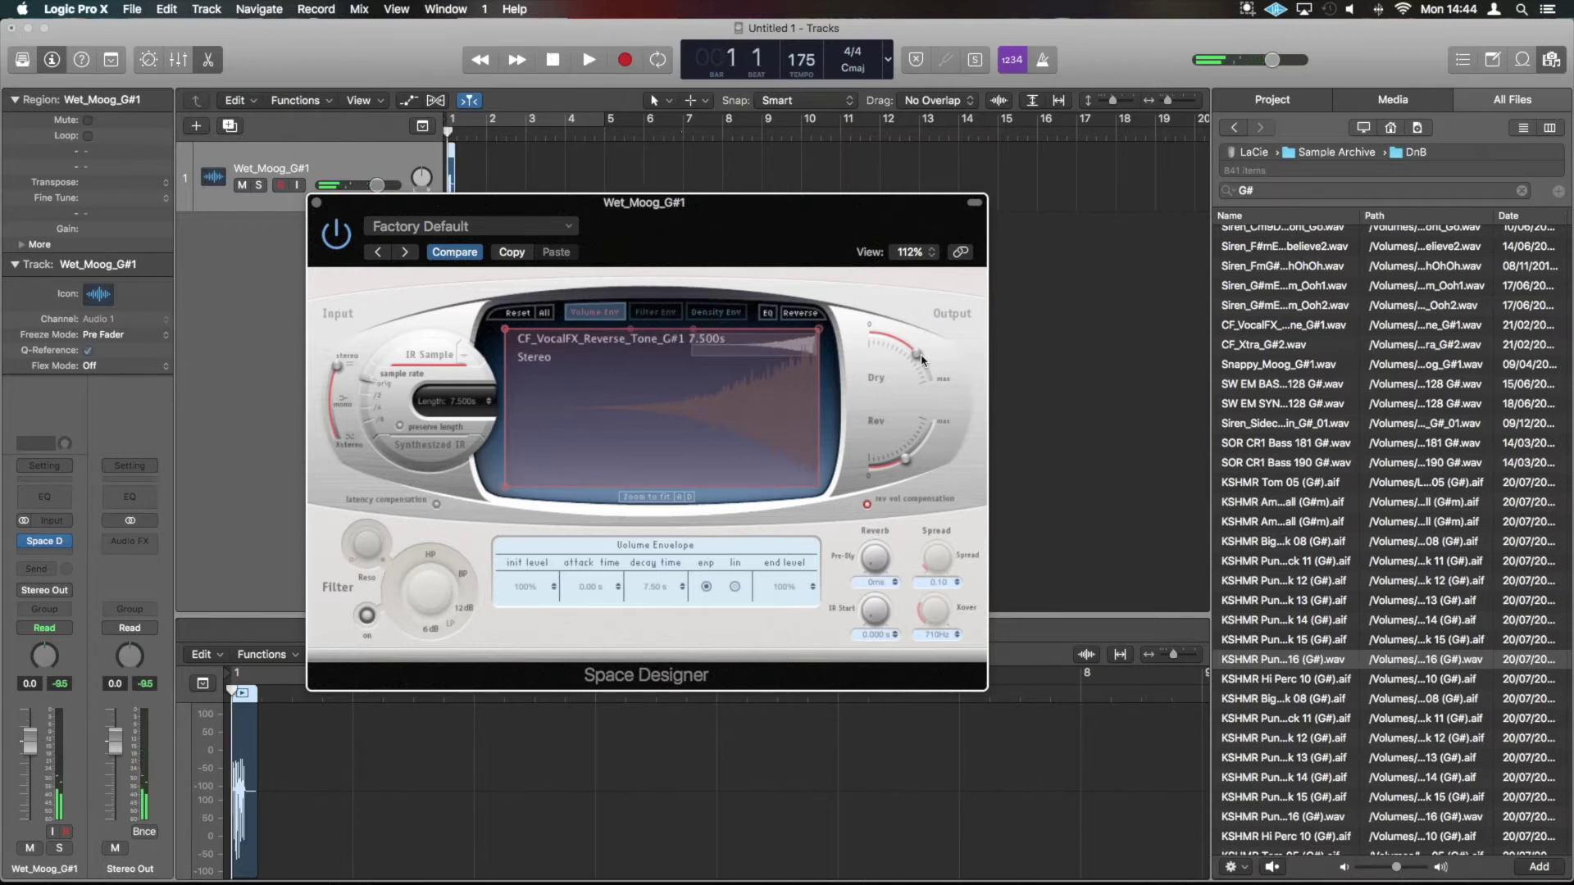
key(Return)
Step: Turn Dry fully down and raise the filter envelope end level to 4376 Hz with an upward curve
drag(921, 358, 869, 334)
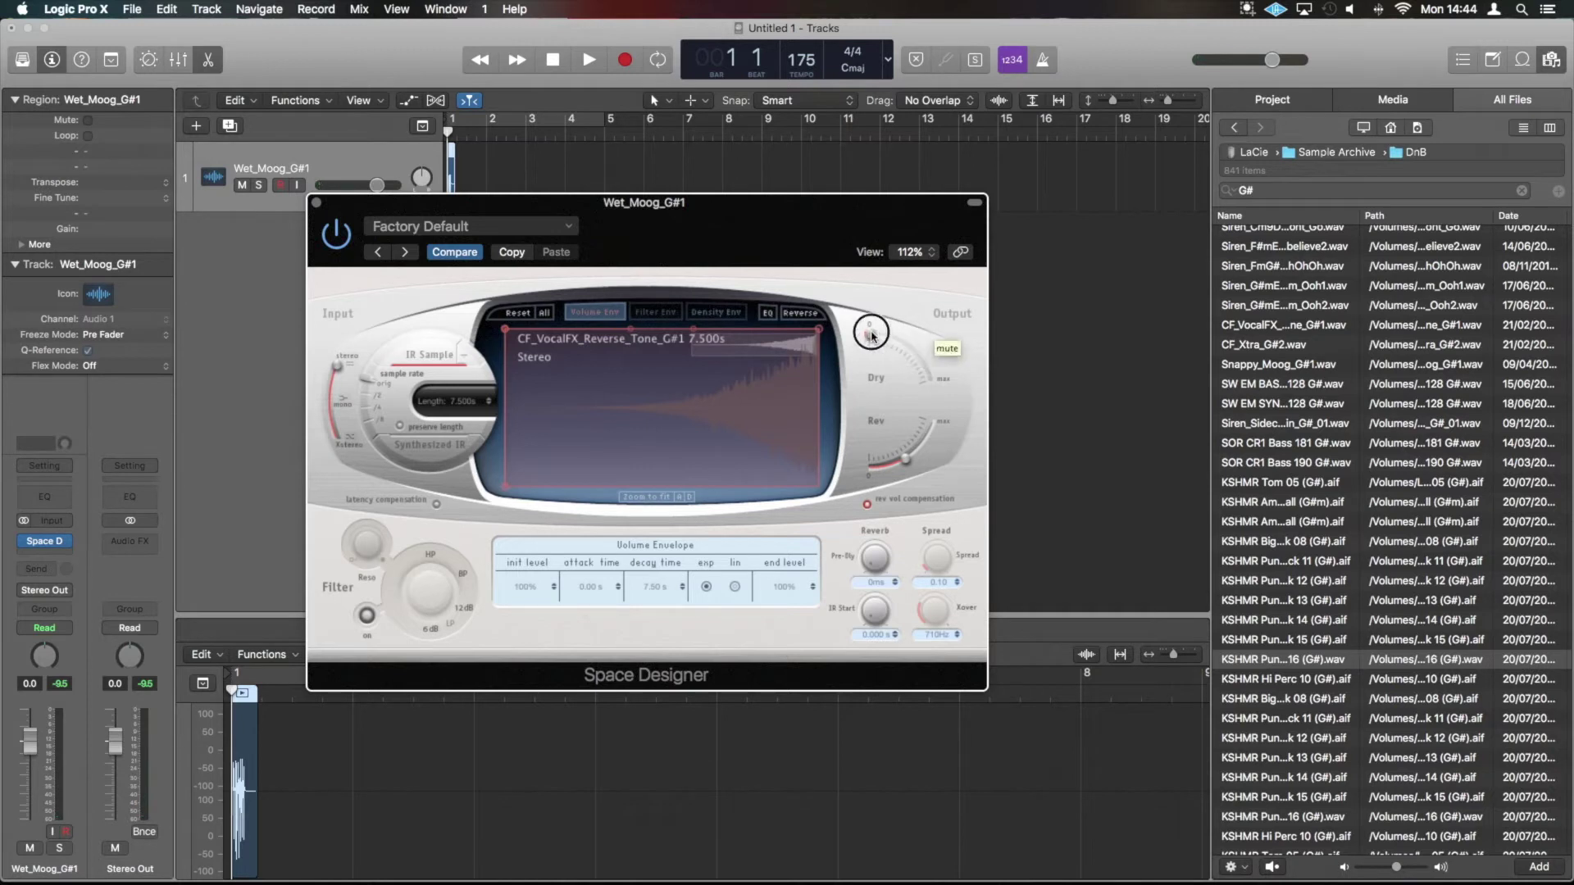
click(653, 318)
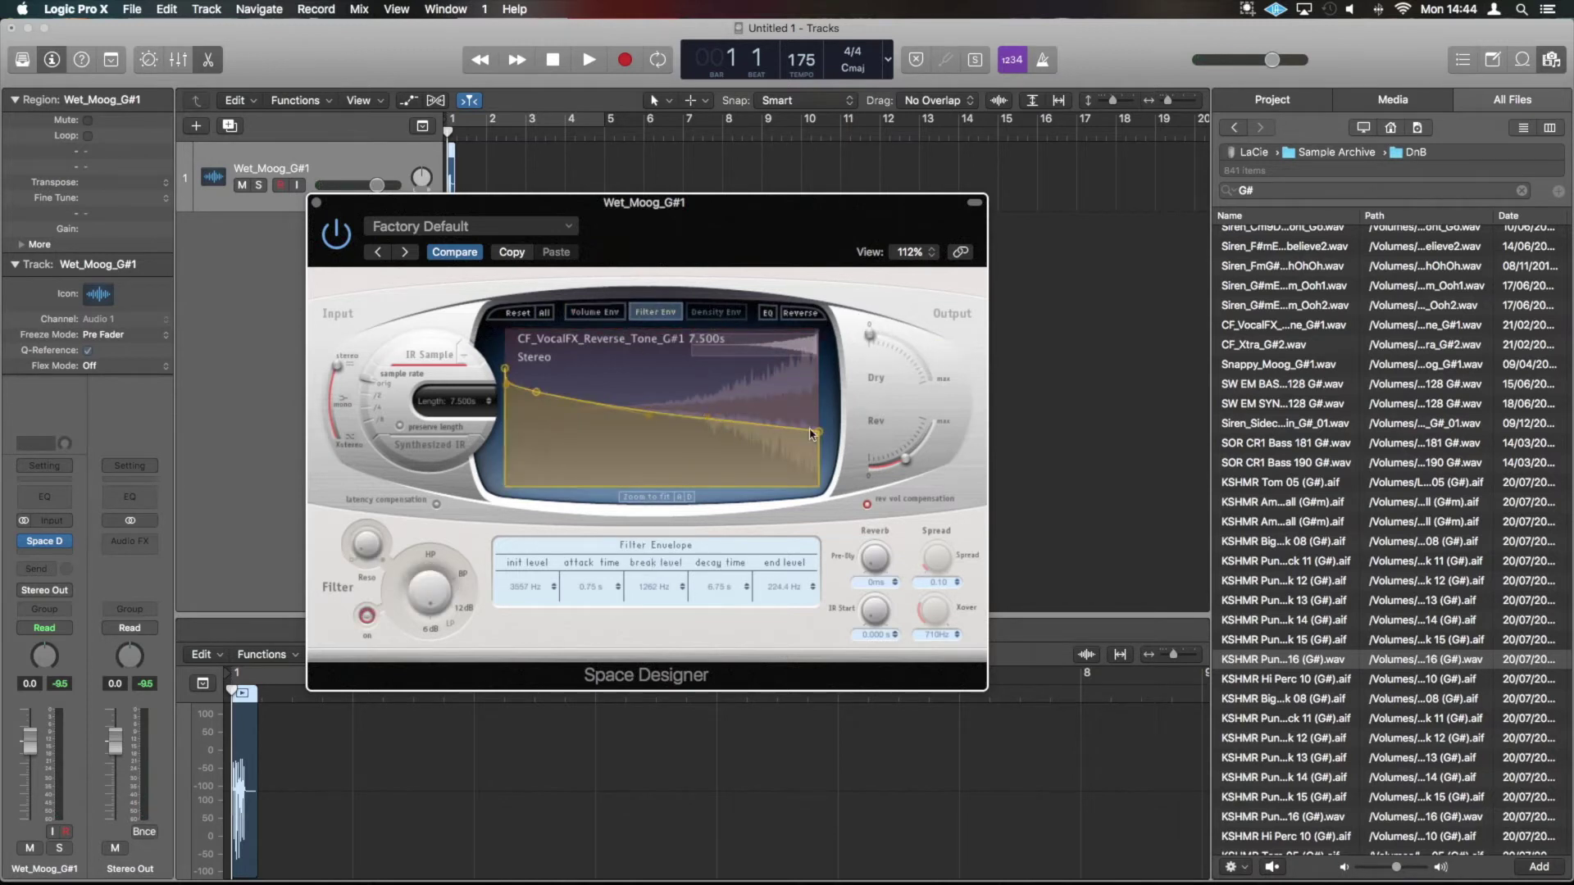
drag(820, 428, 819, 363)
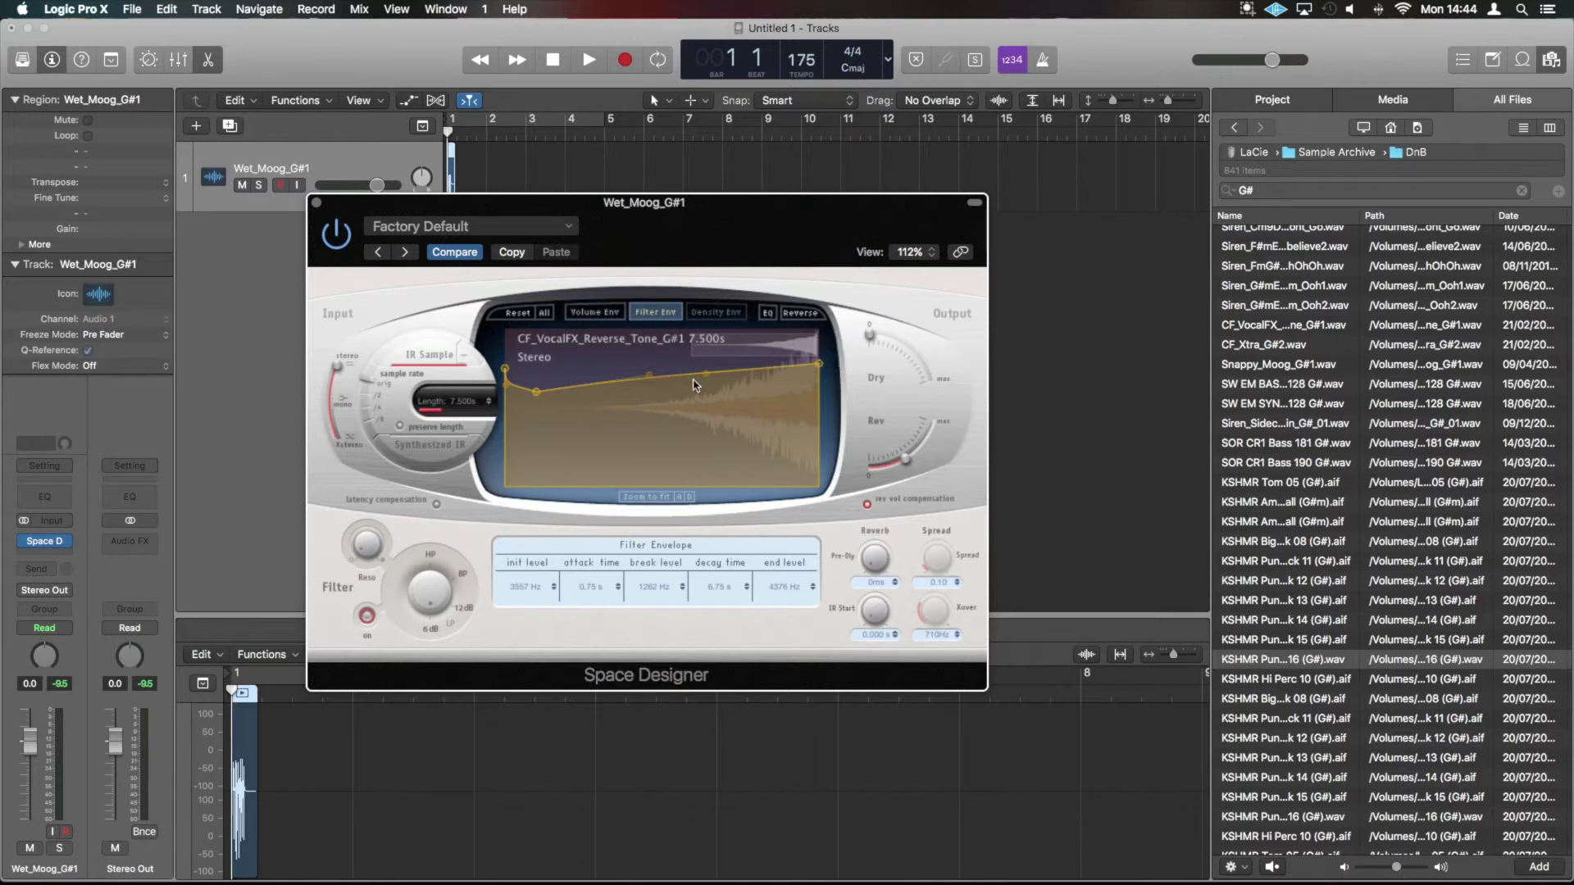
drag(703, 387, 633, 346)
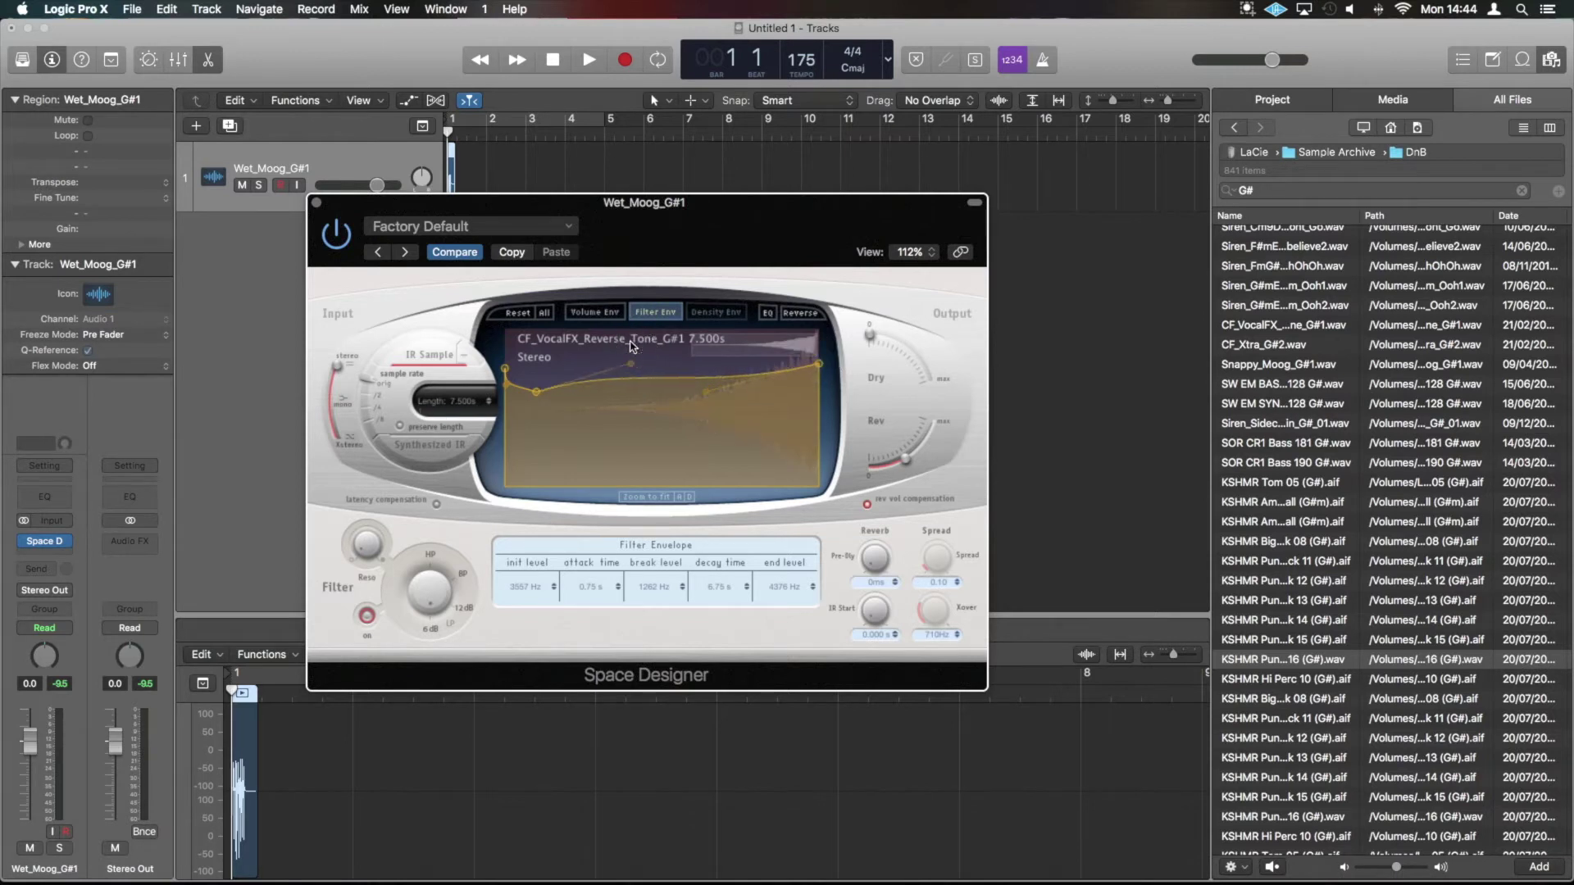
Step: Audition the filtered reverb, then load KSHMR Ambiance 02 – Bird Call (G#m) as the impulse response
key(space)
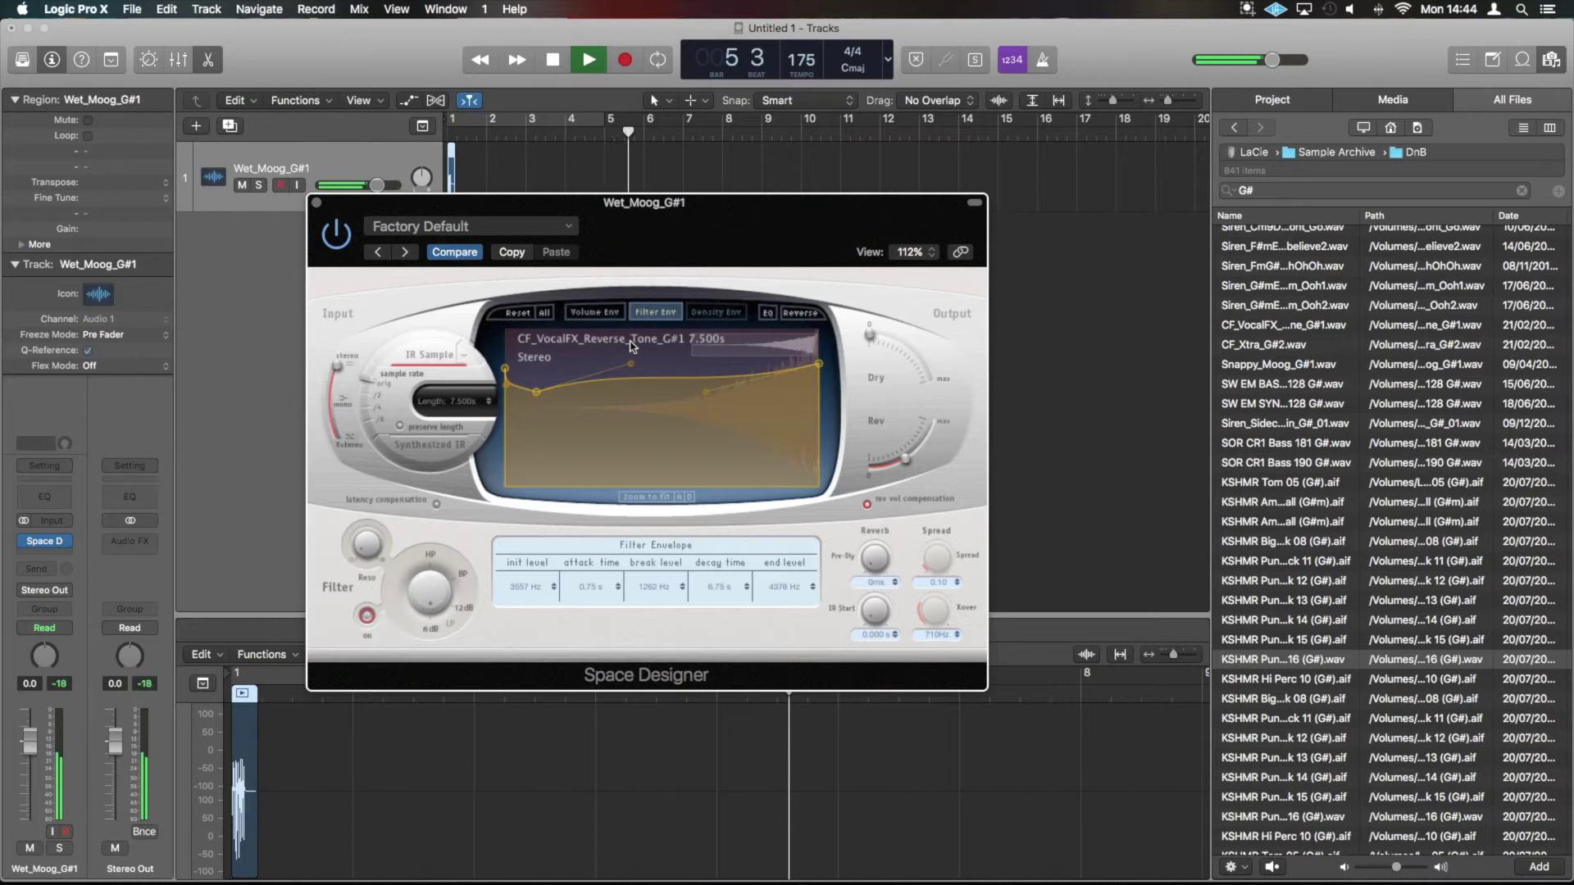
key(space)
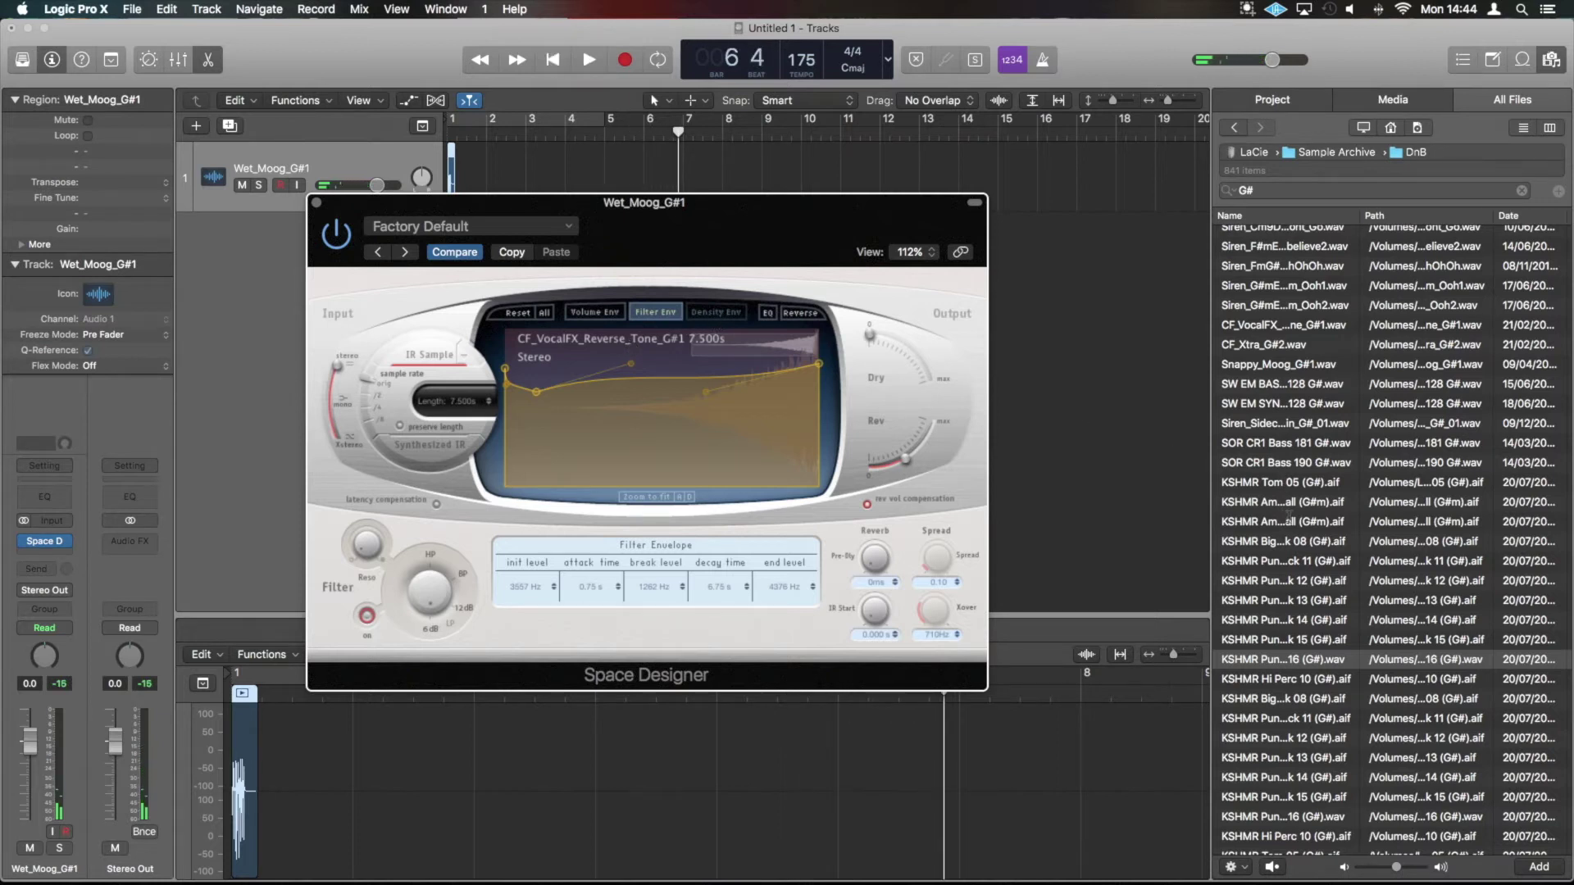
drag(1282, 510, 626, 408)
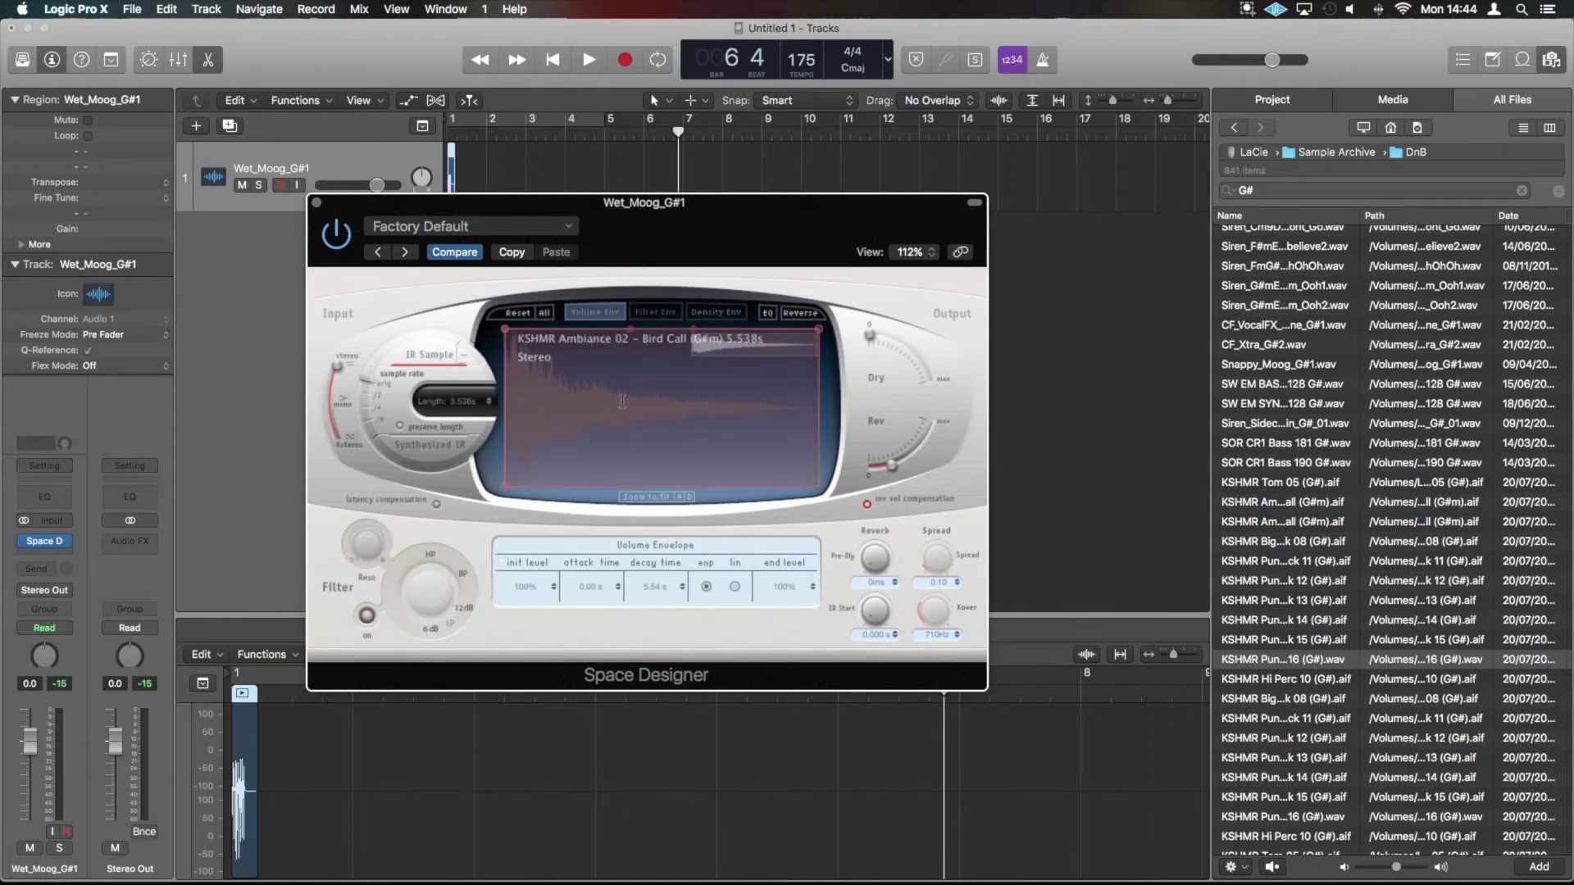
Step: Audition the Bird Call reverb from bar 1, then load the Siren OhOh vocal as the impulse response
key(Return)
key(space)
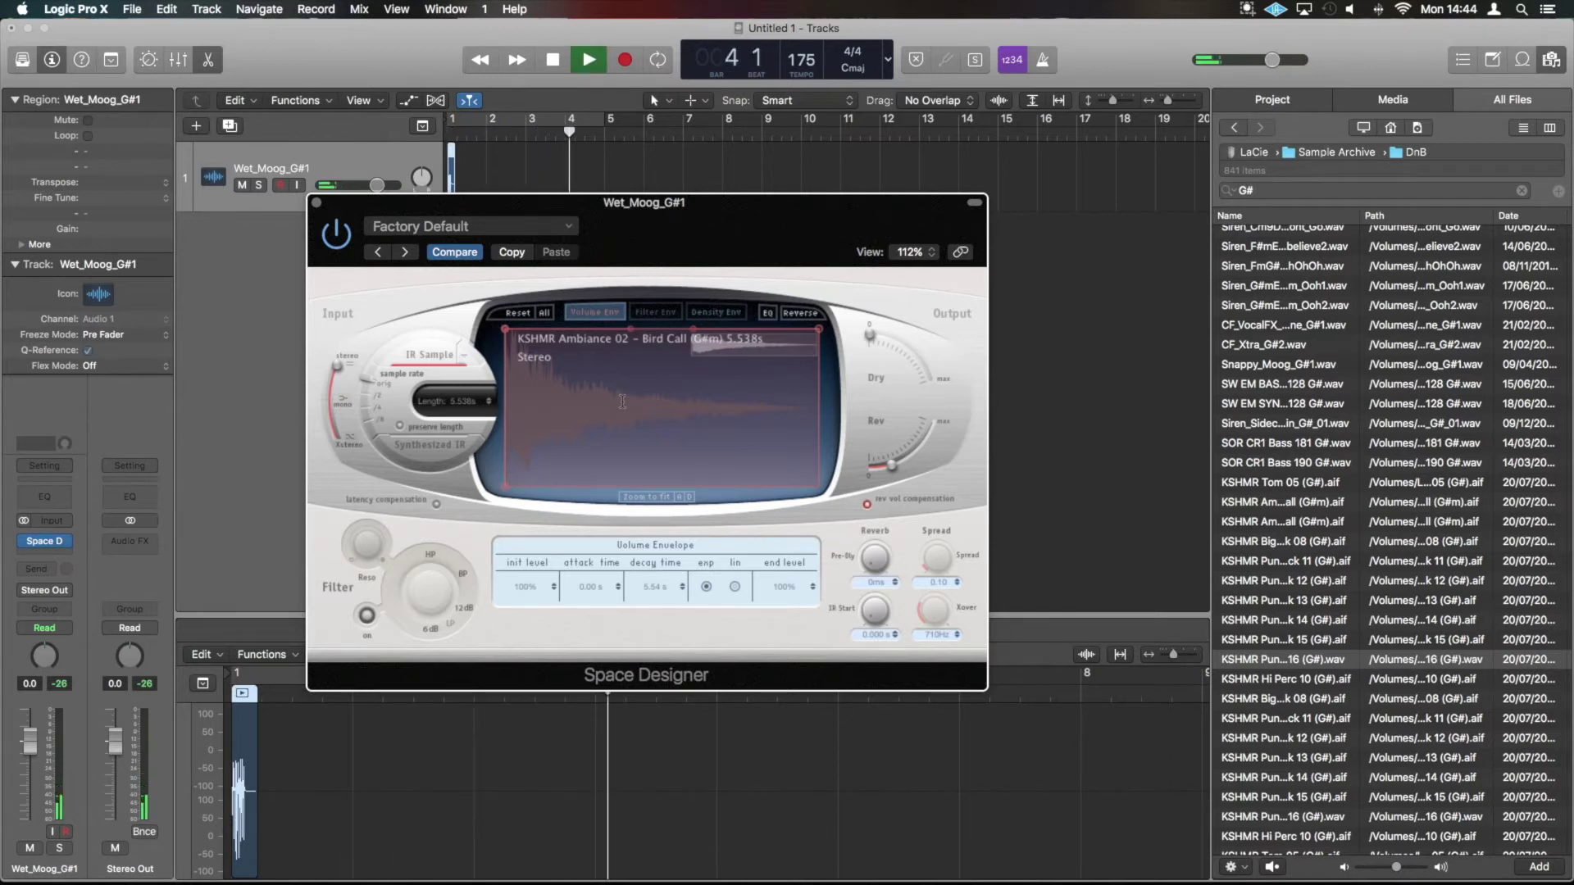
key(space)
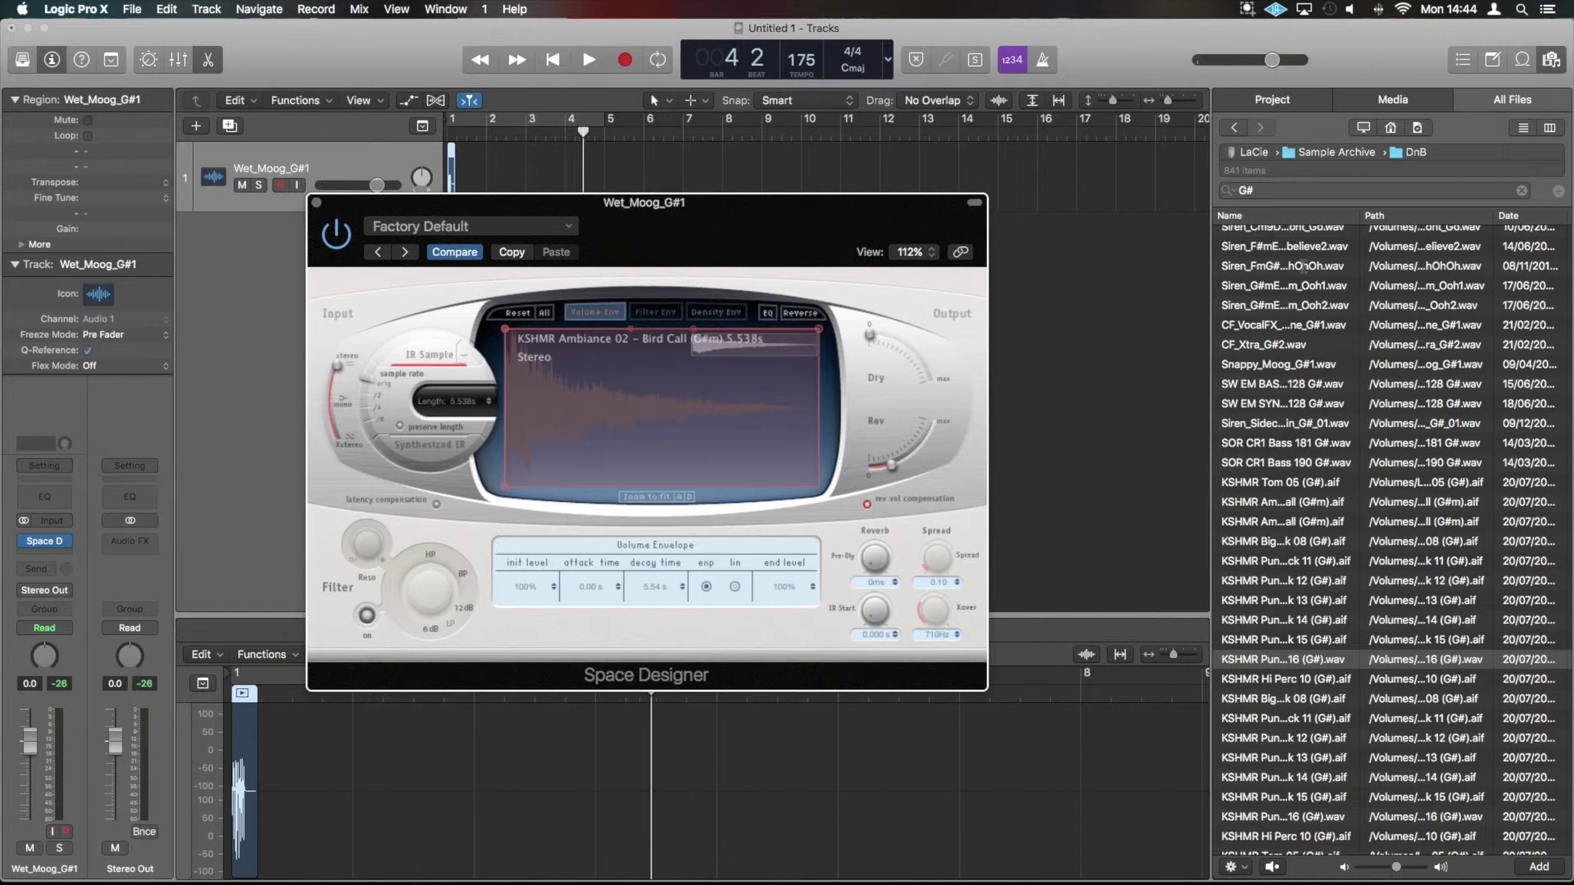
drag(1312, 265, 538, 443)
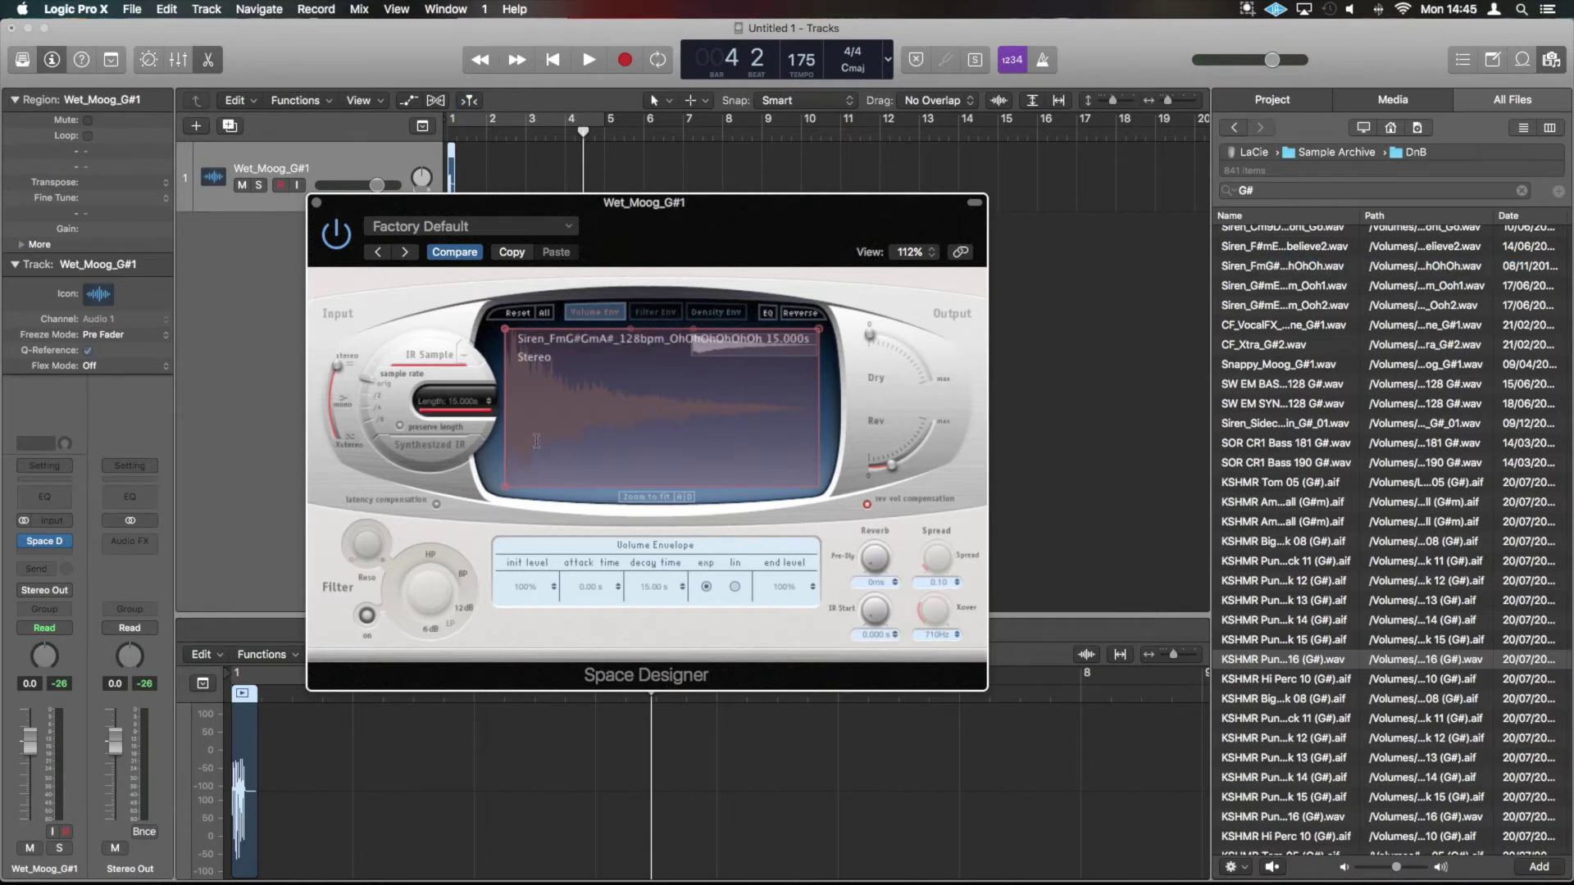
Step: Play the siren reverb from bar 1 and set the reverb level to about -16.5 dB
key(Return)
key(space)
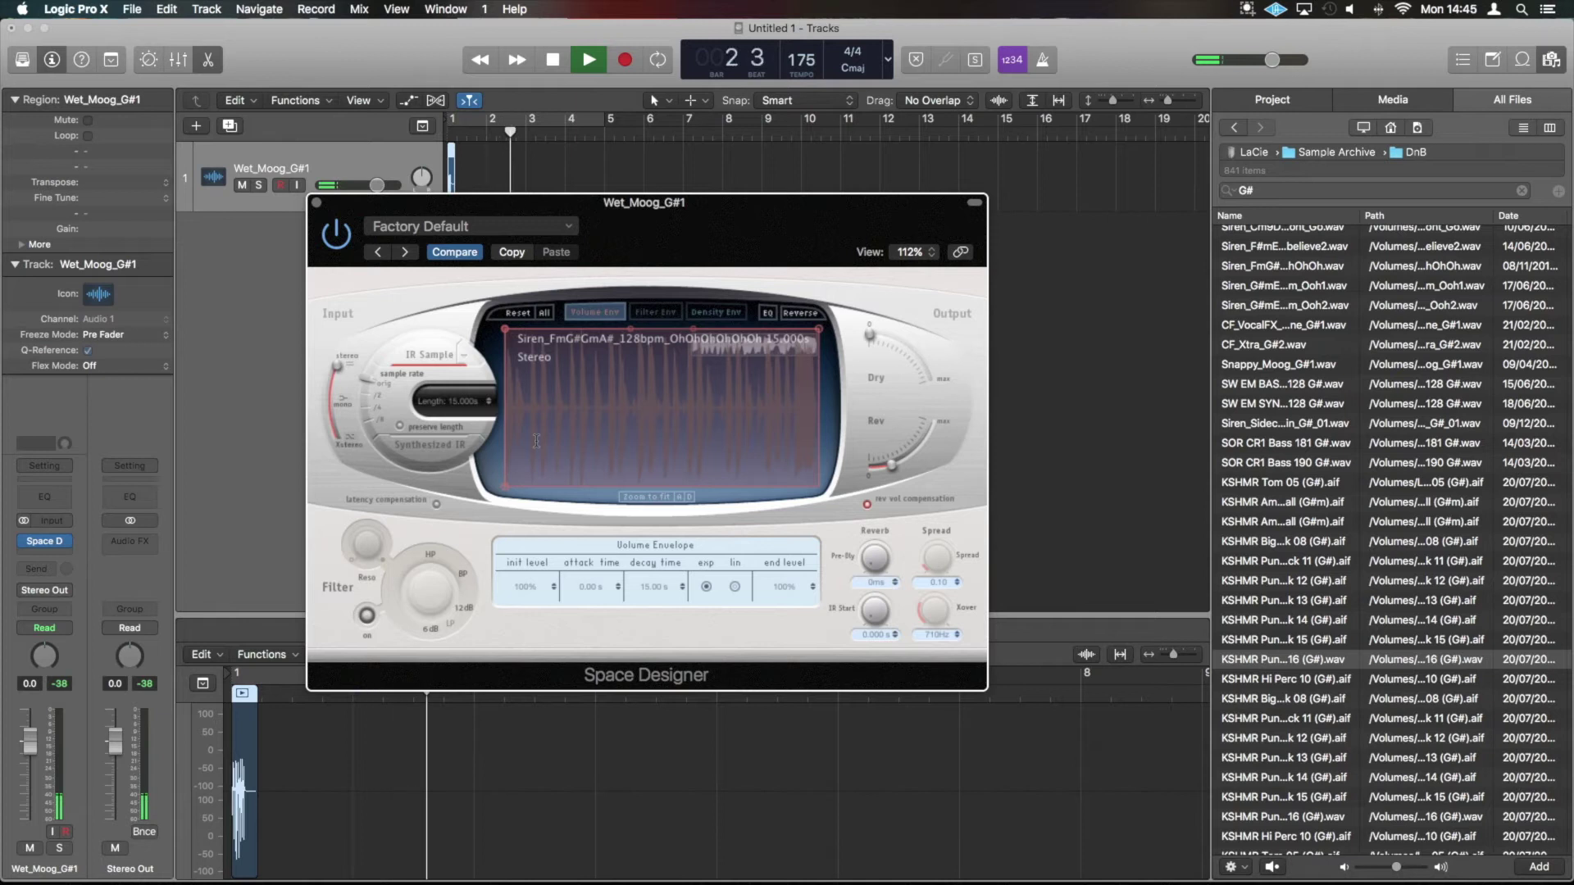
drag(892, 465, 909, 458)
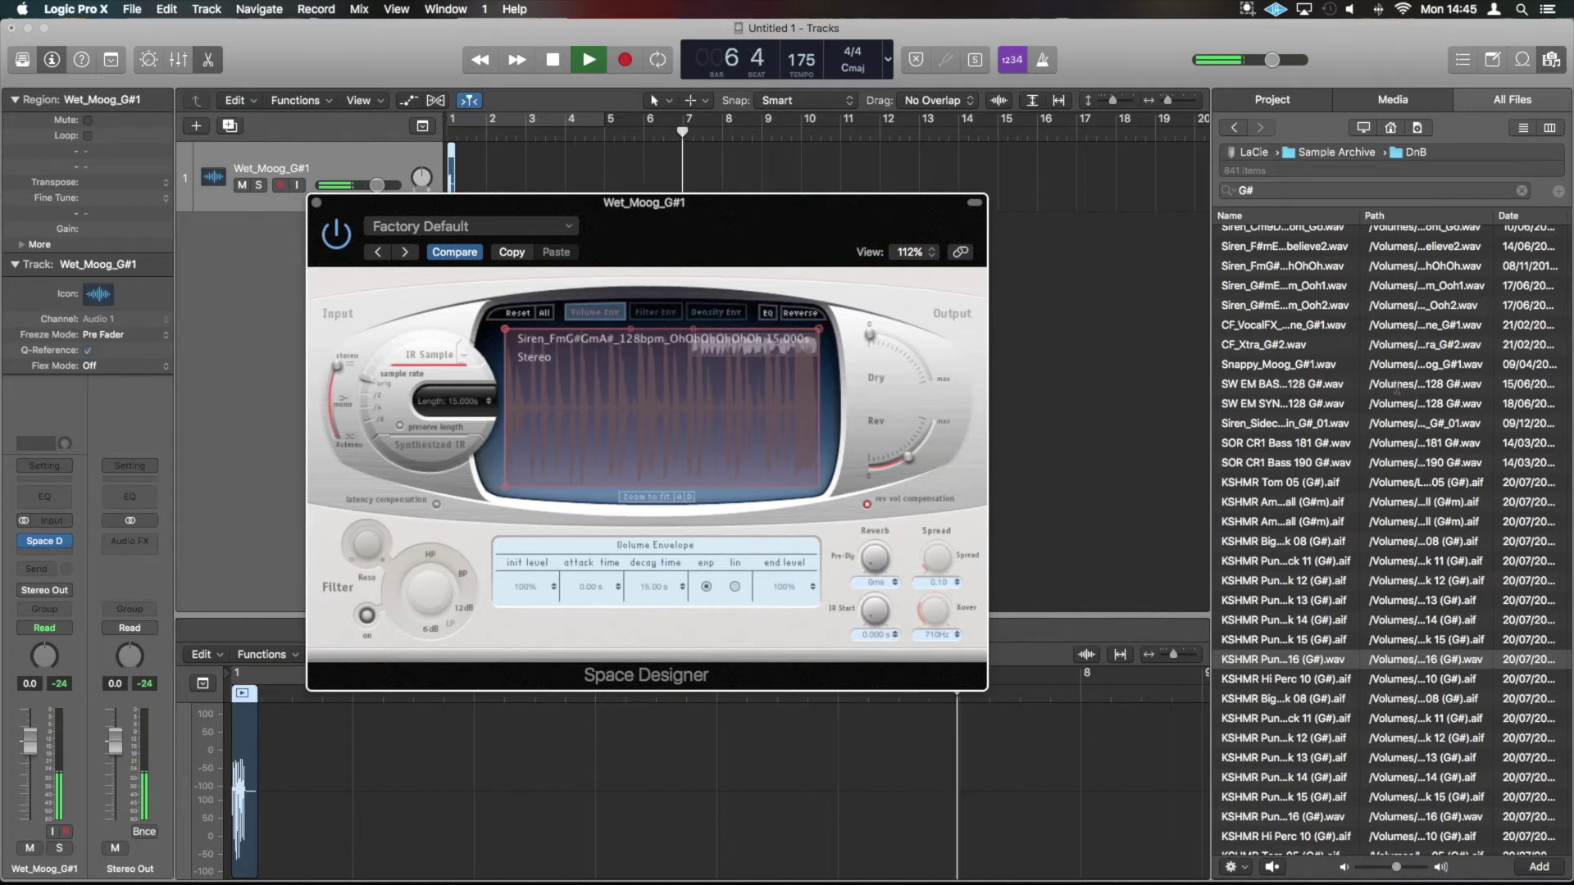
key(space)
Step: Try CF_VocalFX_Reverse_Tone_G#1 again, then load Juno_Sub_G#1 as the IR and audition it
drag(1283, 324, 651, 385)
scroll(1288, 320, up, 5)
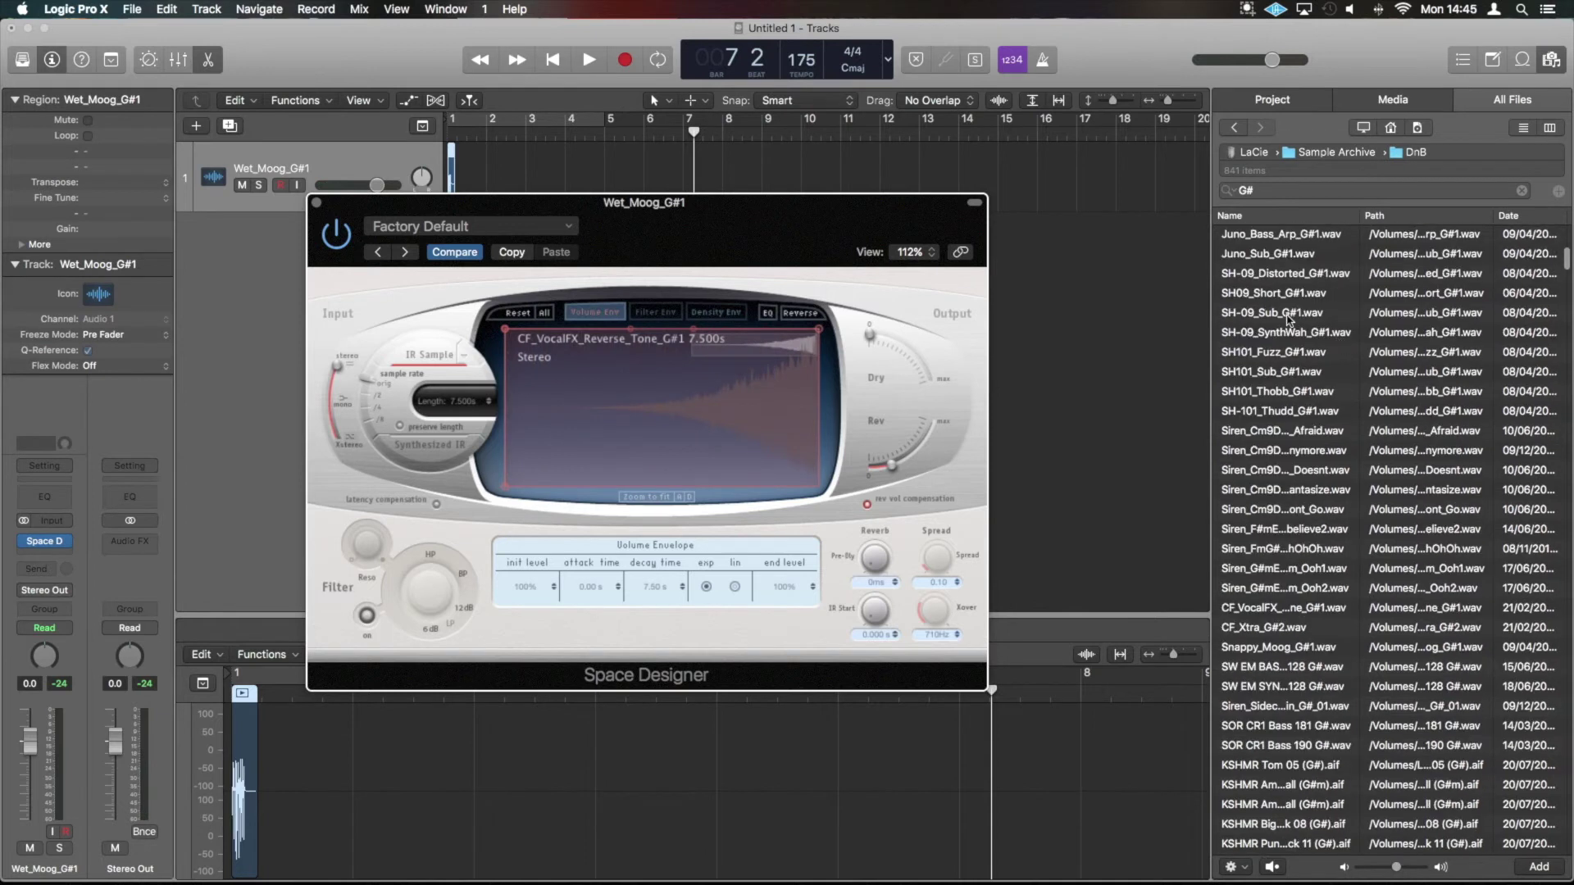
drag(1275, 261, 553, 395)
key(Return)
key(space)
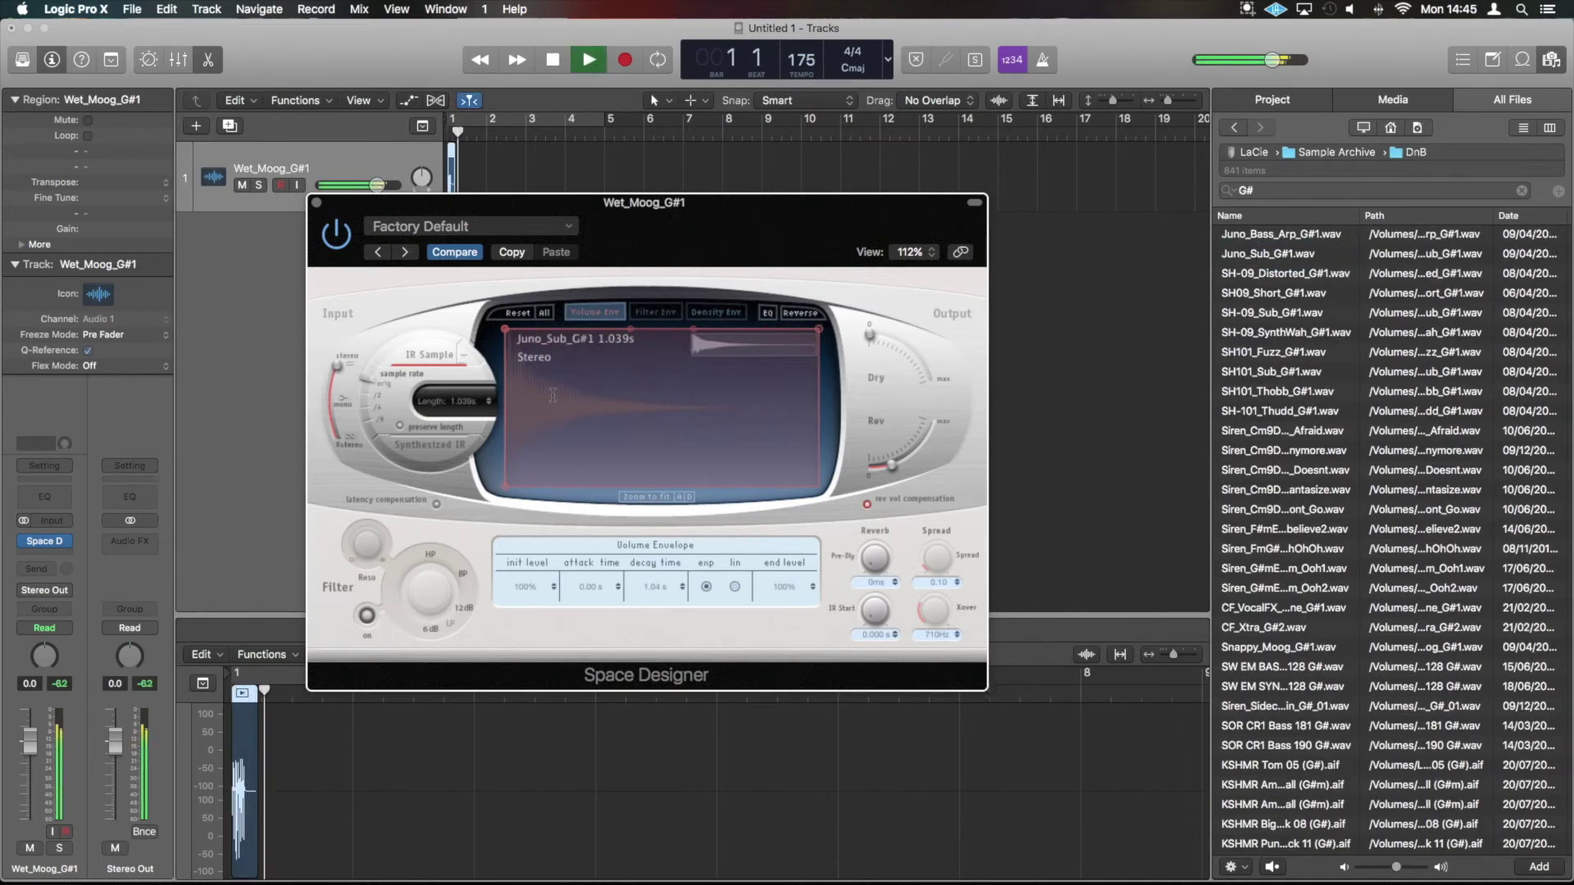
key(space)
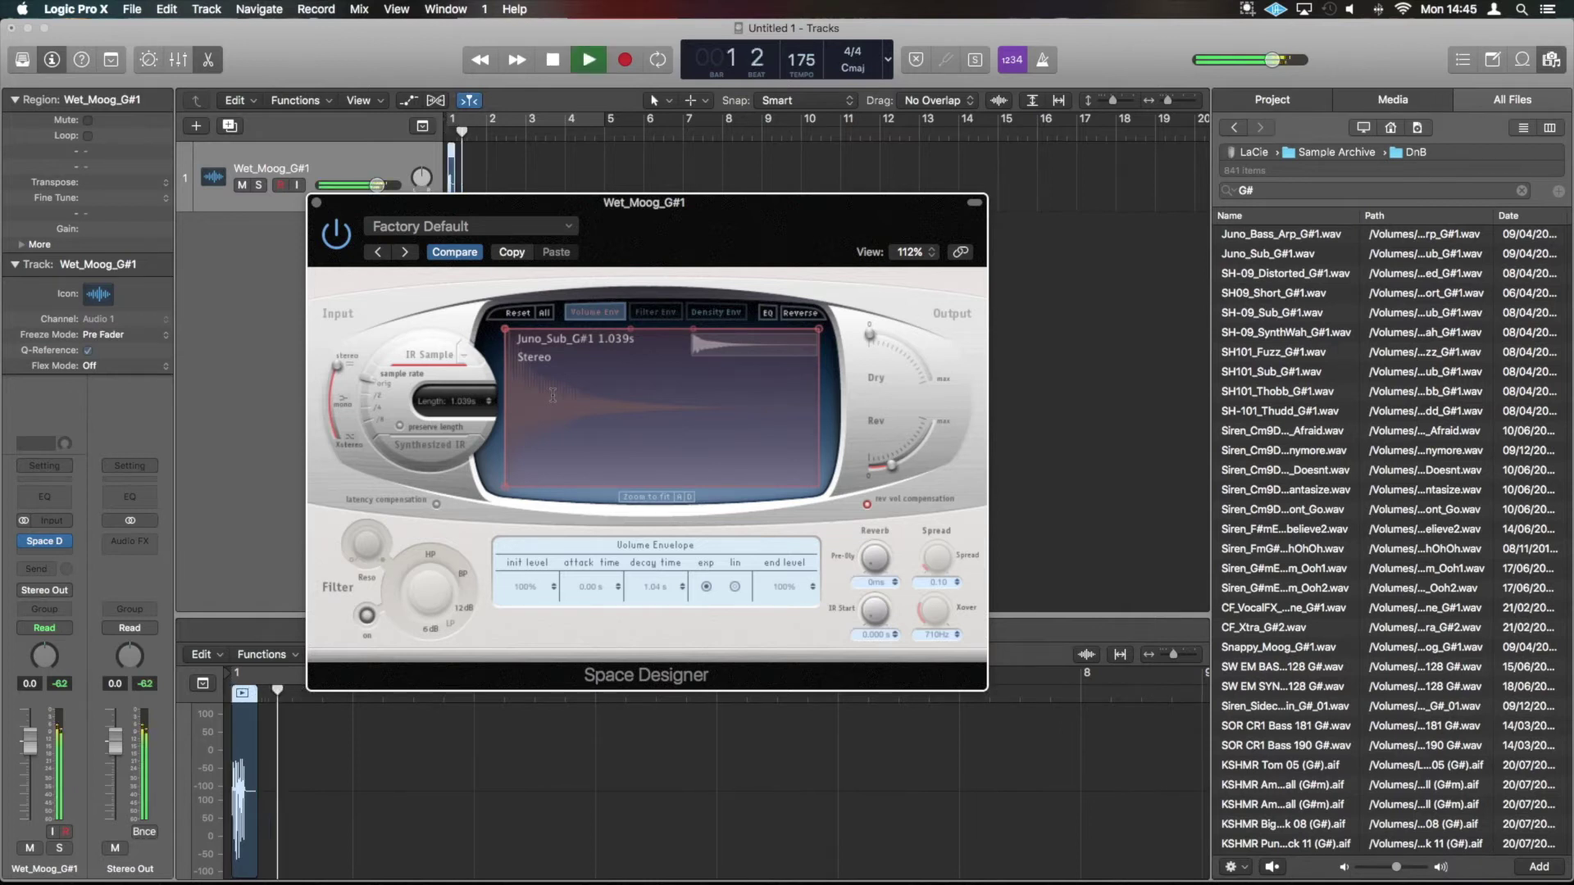
key(space)
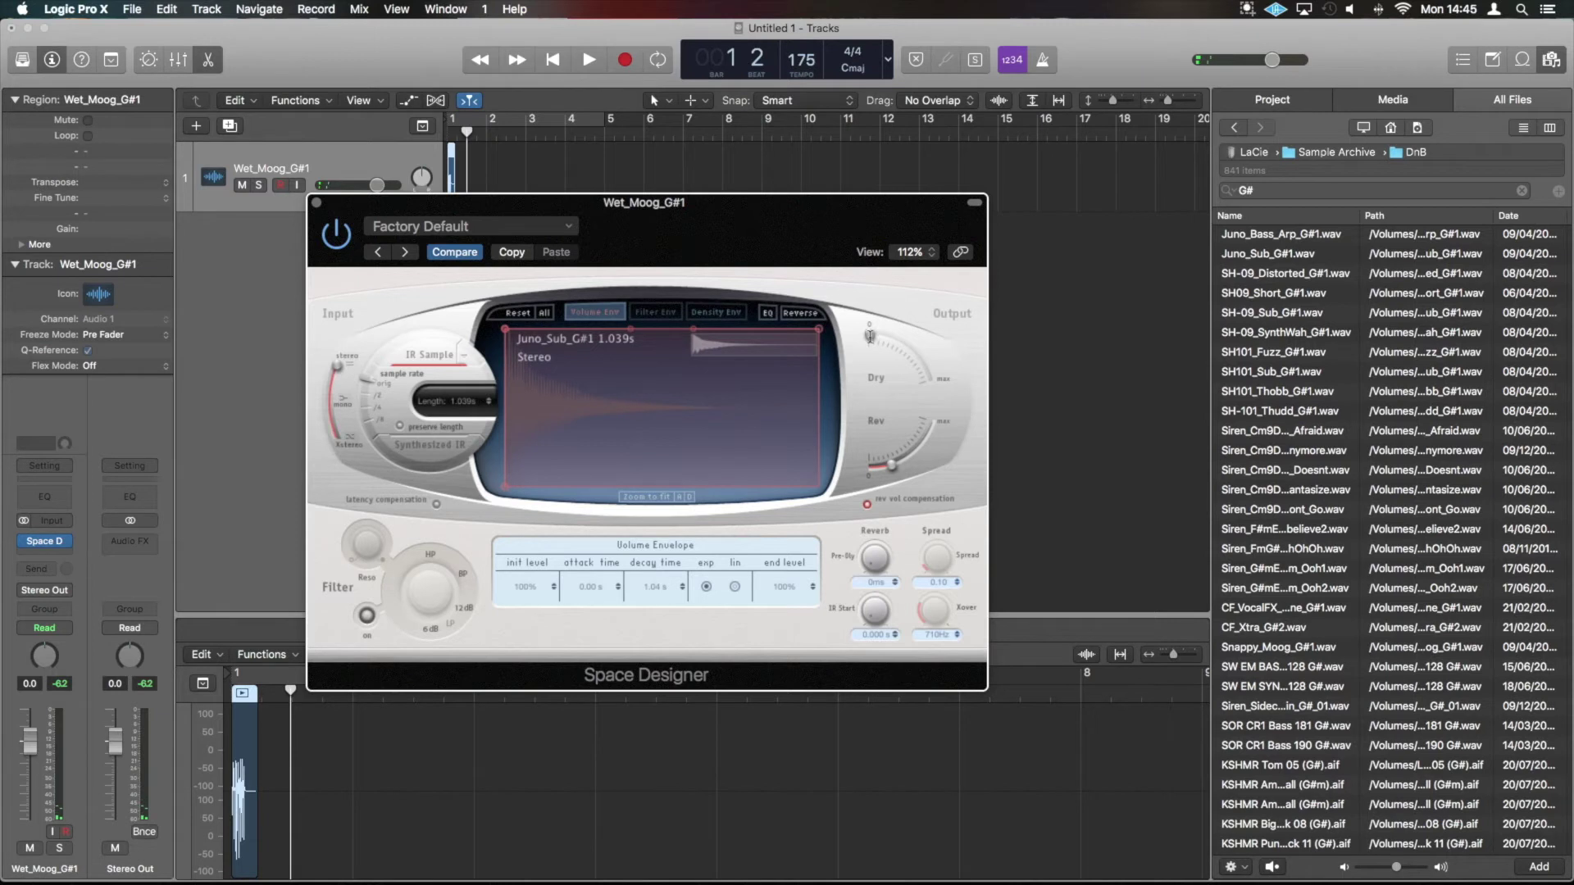
Step: Turn up the Dry level and replay the pulse through the Juno Sub reverb
drag(870, 335, 889, 335)
key(space)
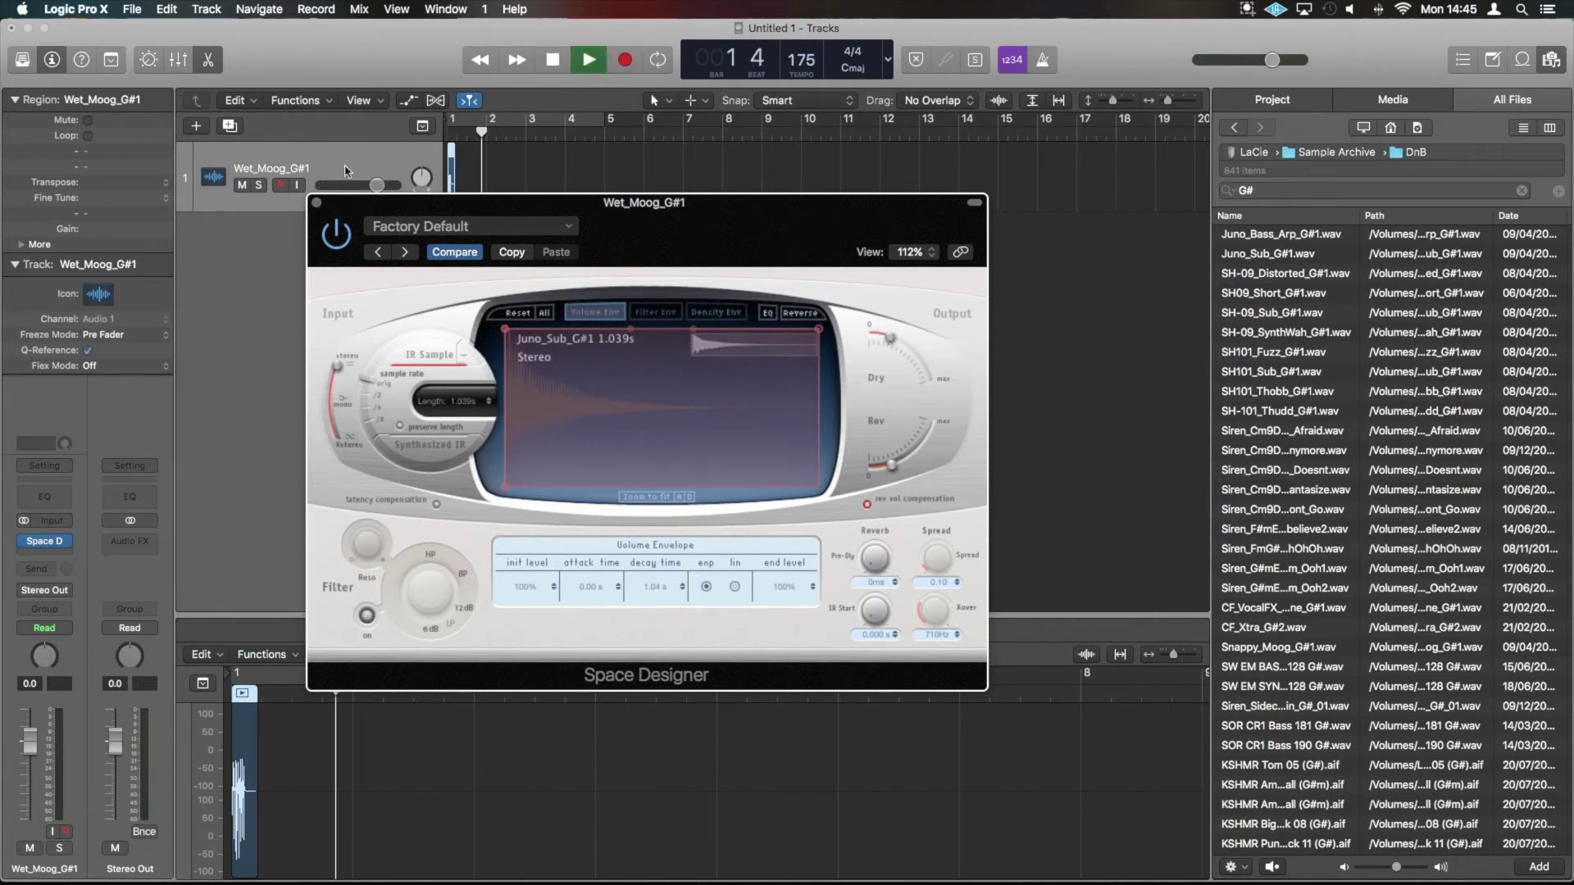
key(space)
key(space)
key(space)
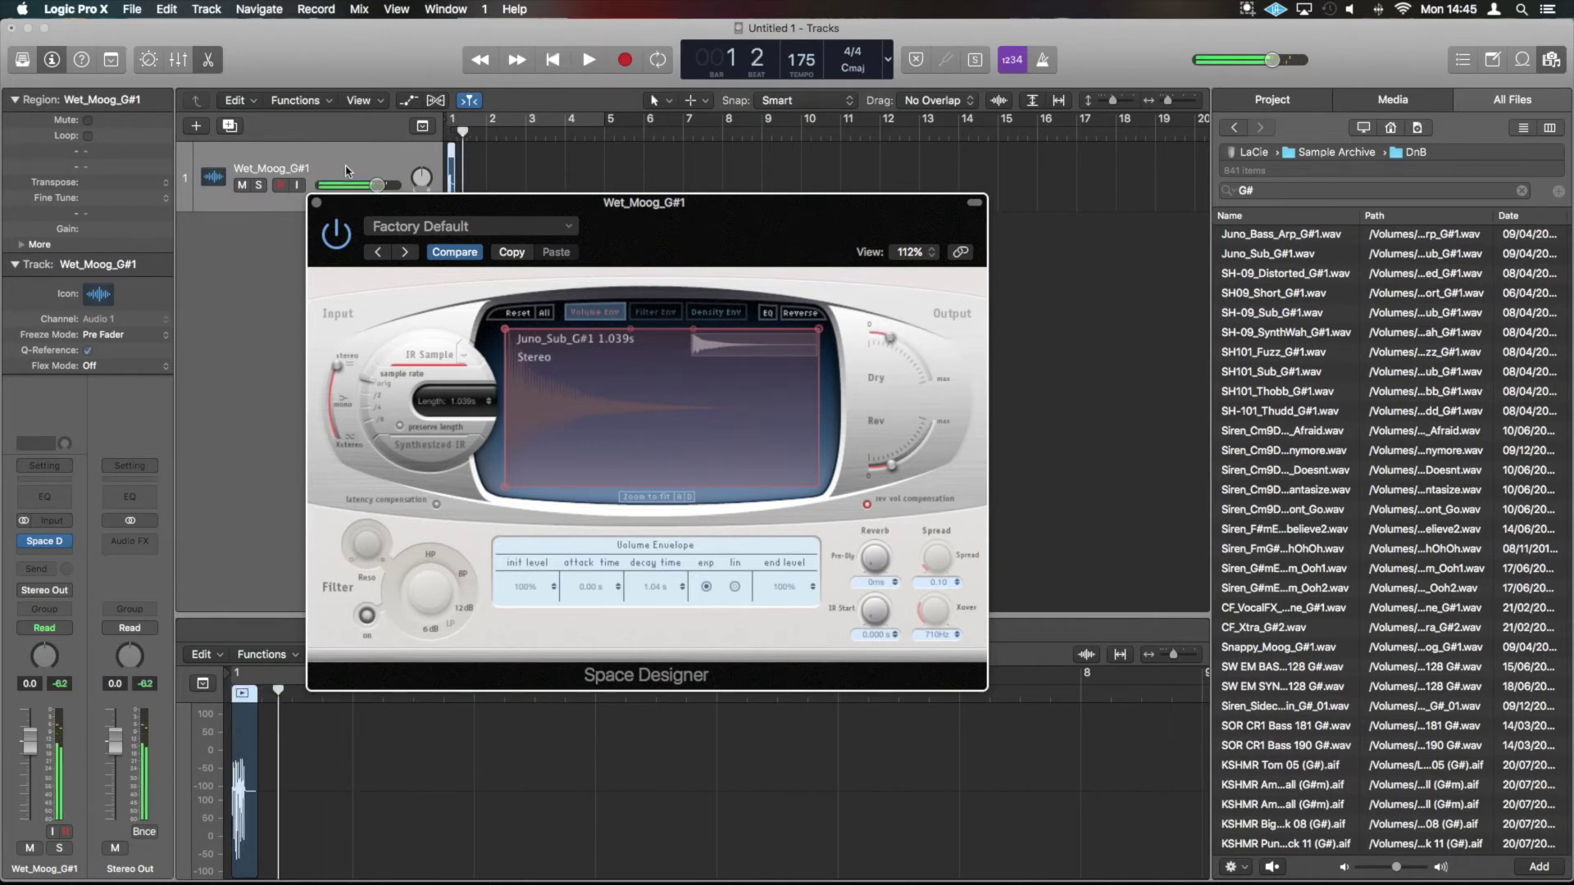
key(space)
key(space)
key(space)
key(space)
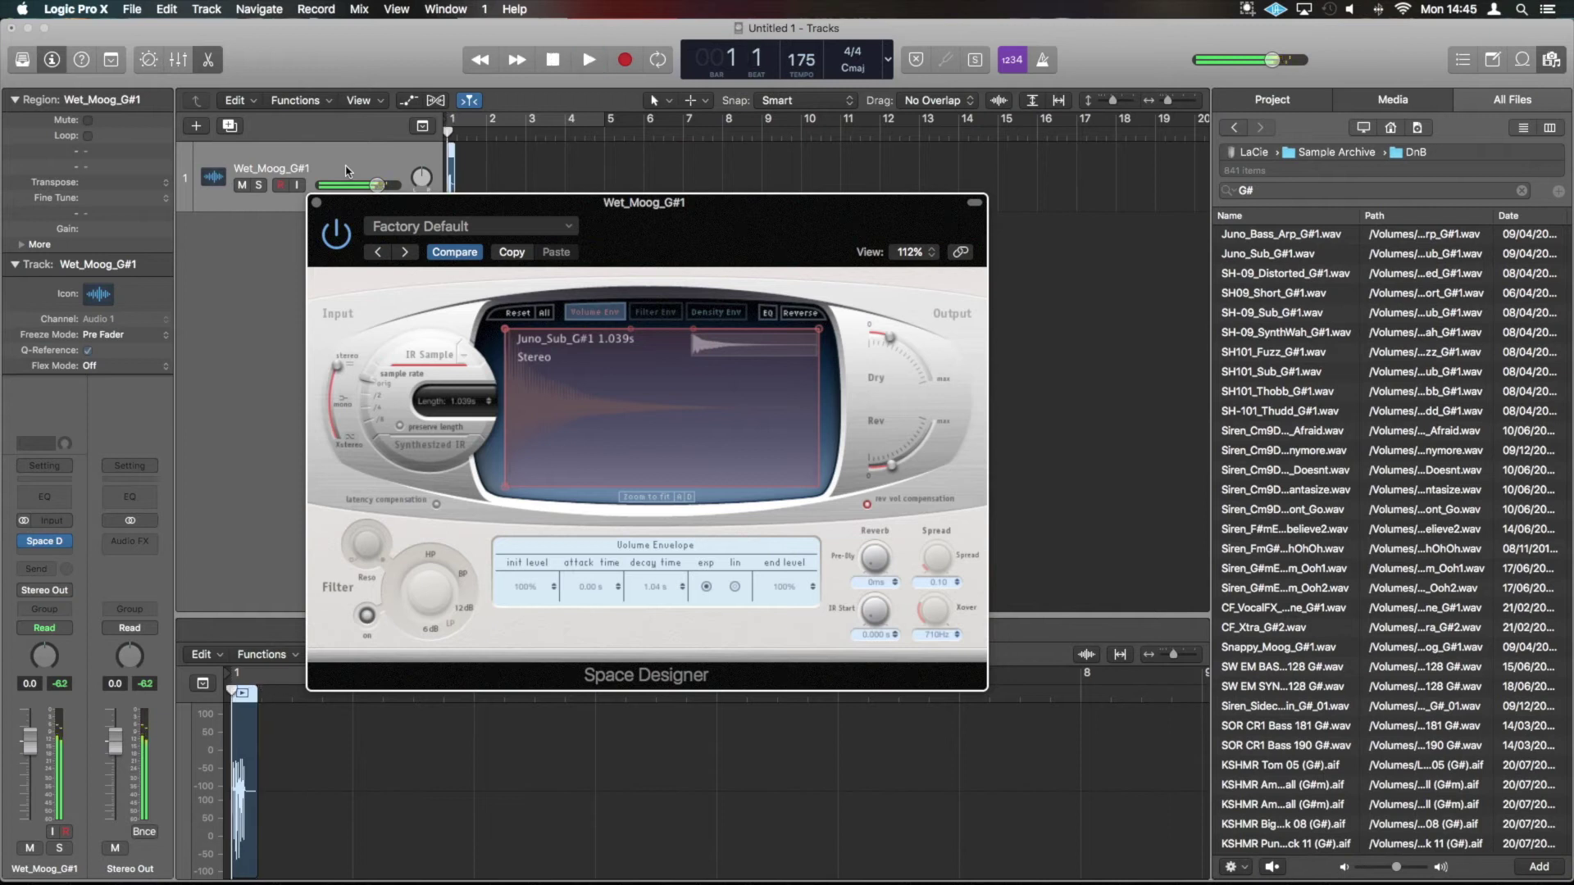
key(space)
key(space)
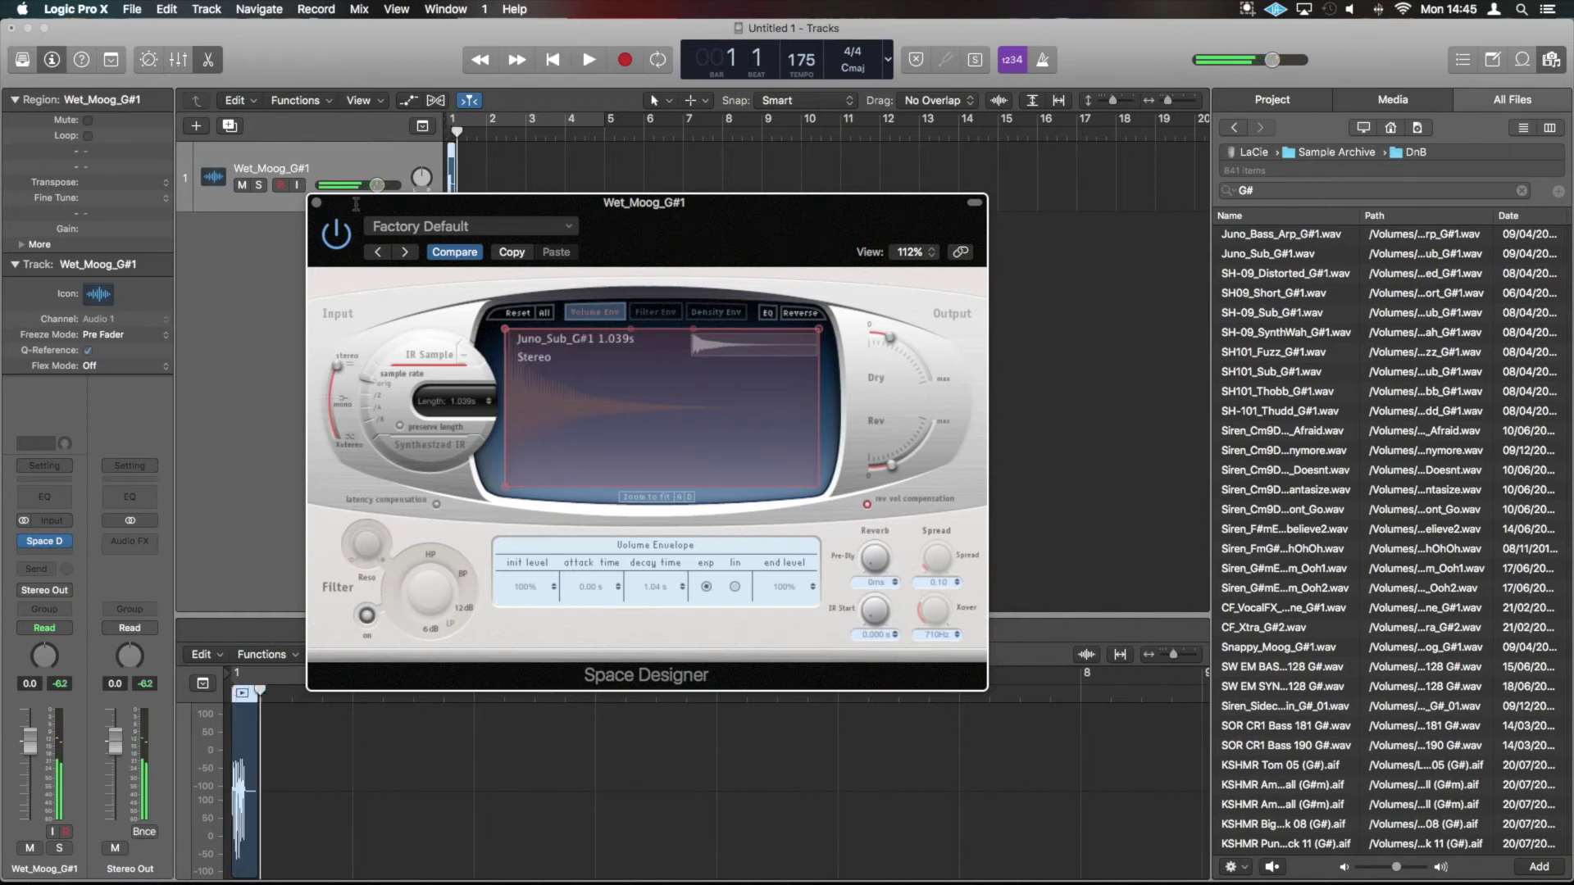
Step: Bypass the Space D insert and play to compare the dry pulse with the reverb
click(24, 541)
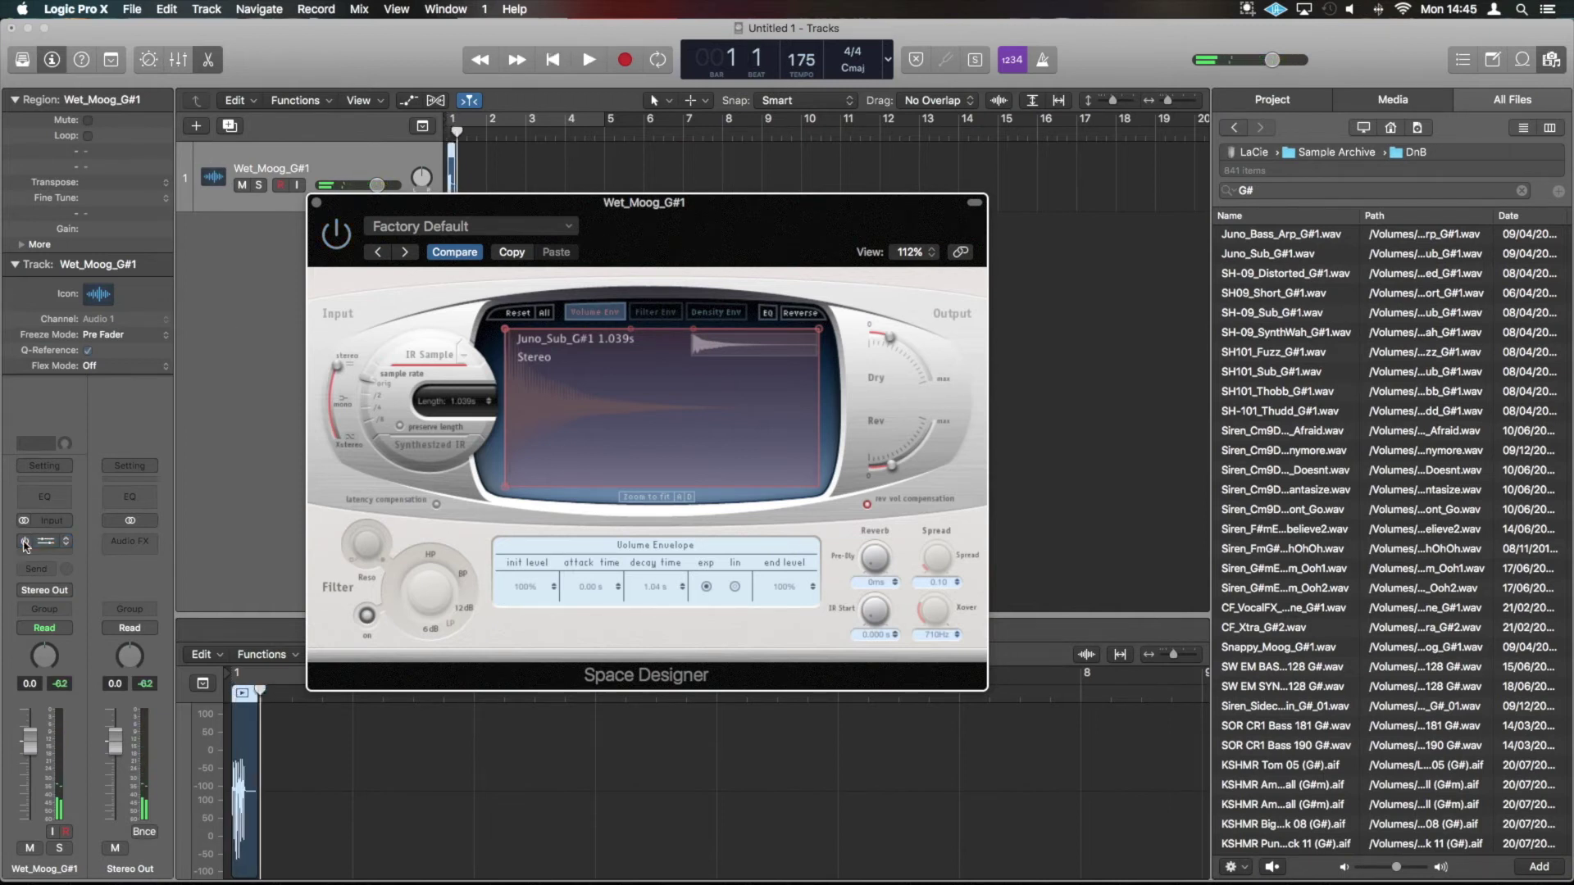
key(space)
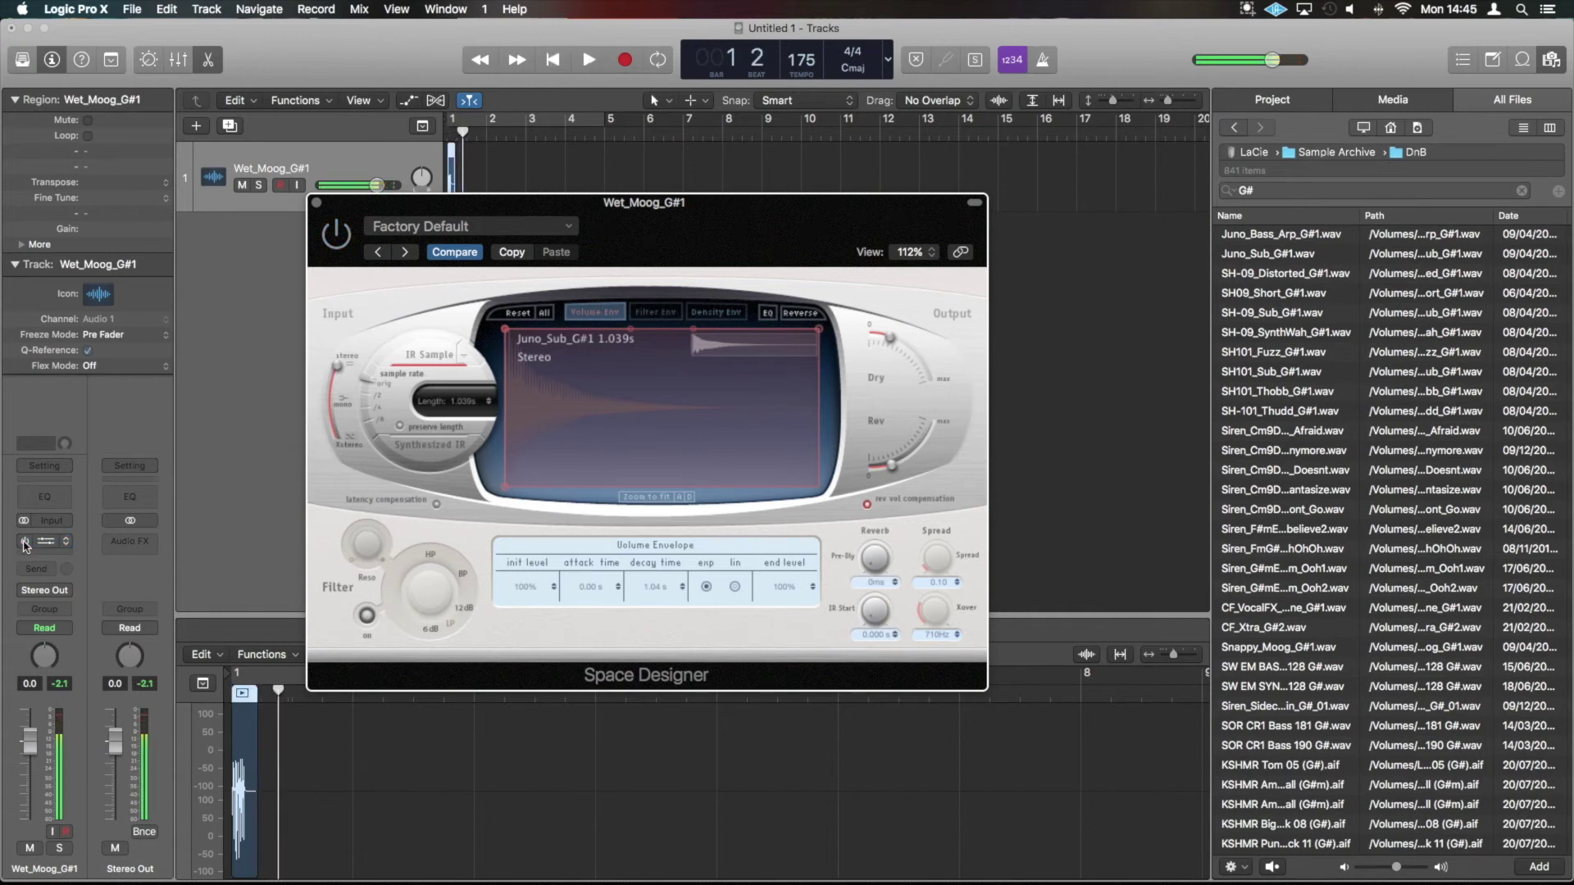
mouse_move(25, 544)
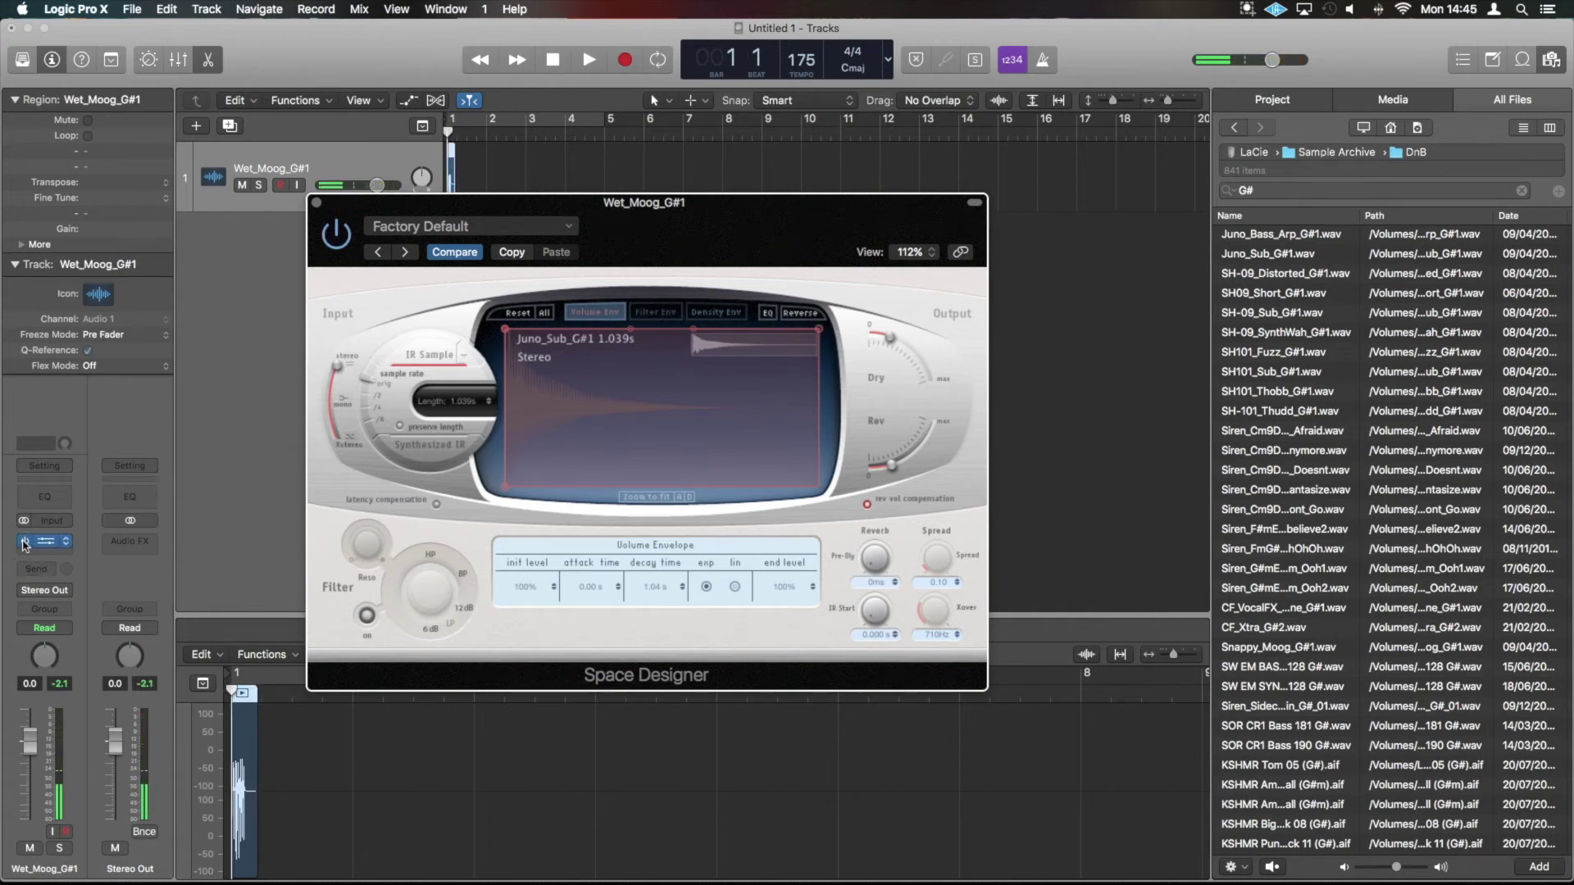
key(space)
key(space)
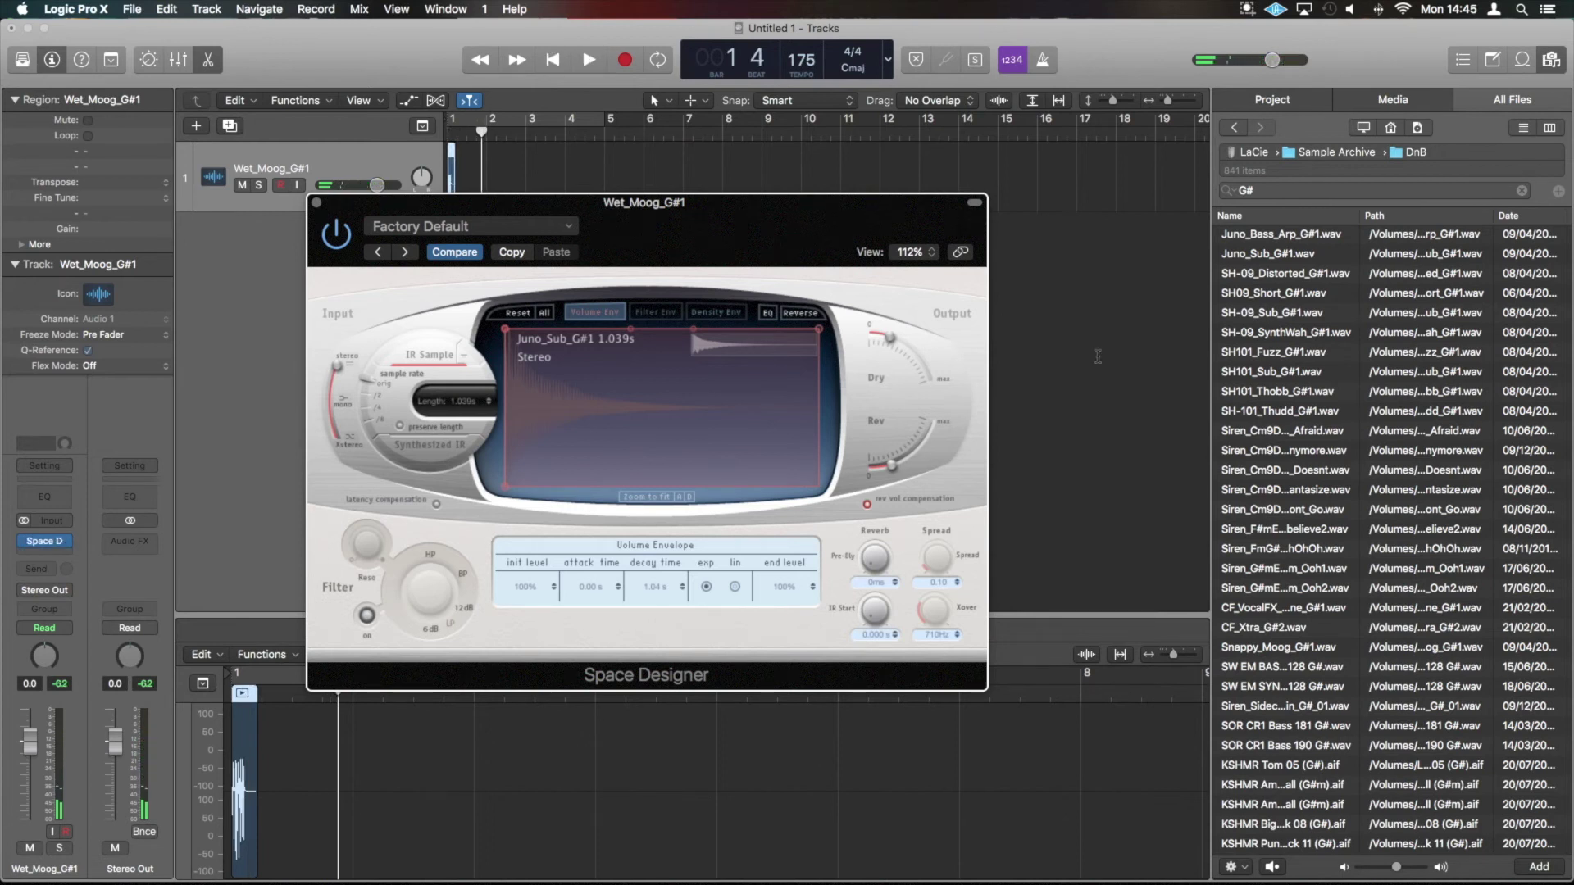
Step: Load Acoustic_Fretless_G#1 as the impulse response and play the pulse through it
scroll(1273, 437, up, 5)
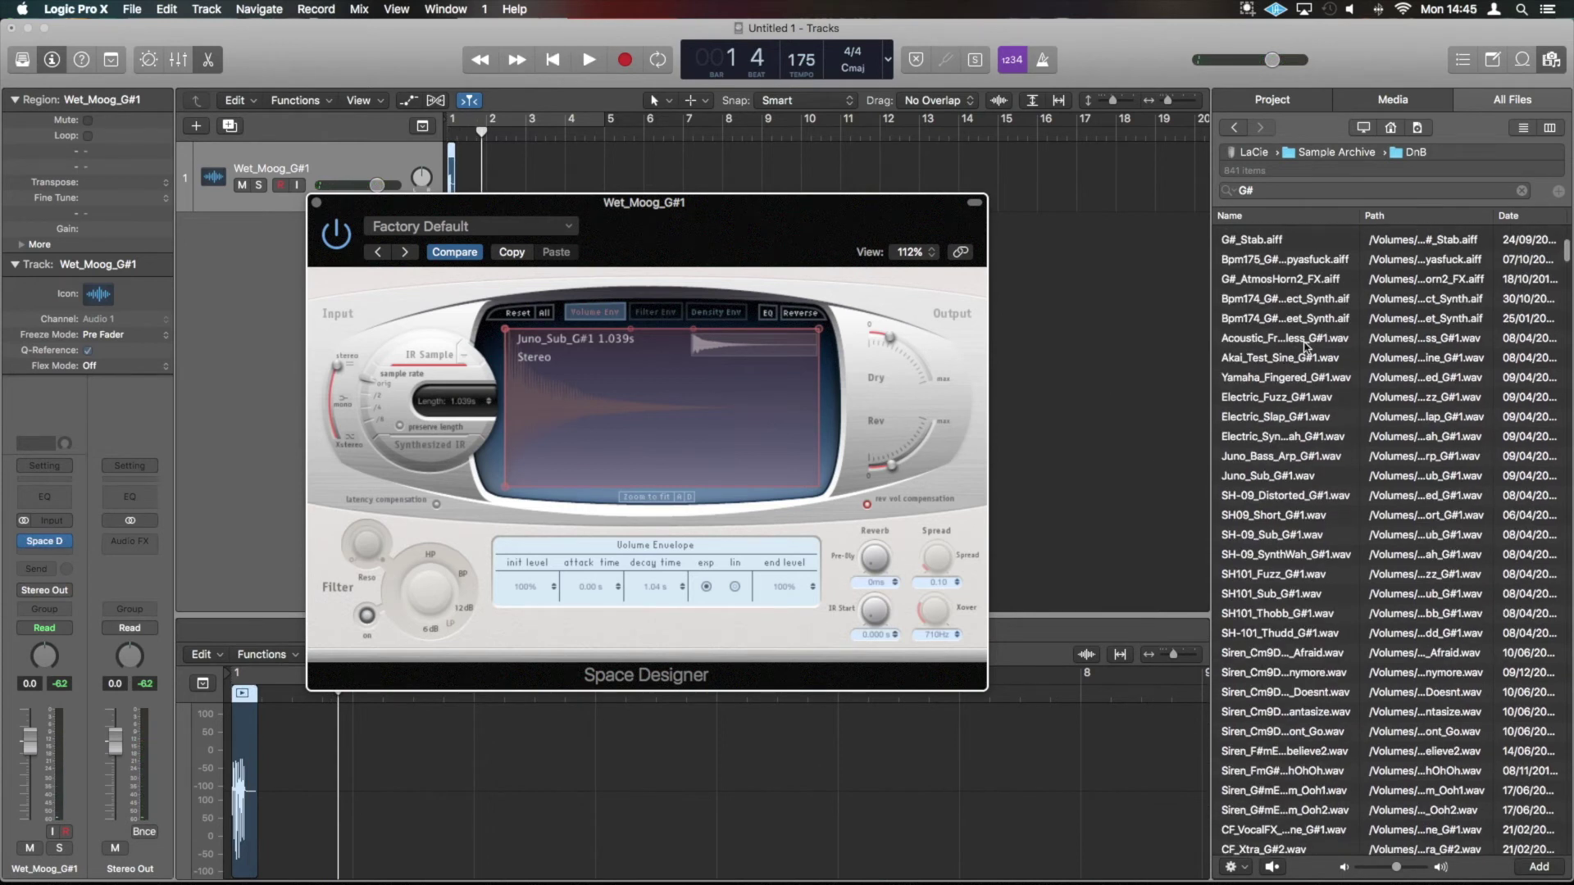
drag(1299, 338, 703, 397)
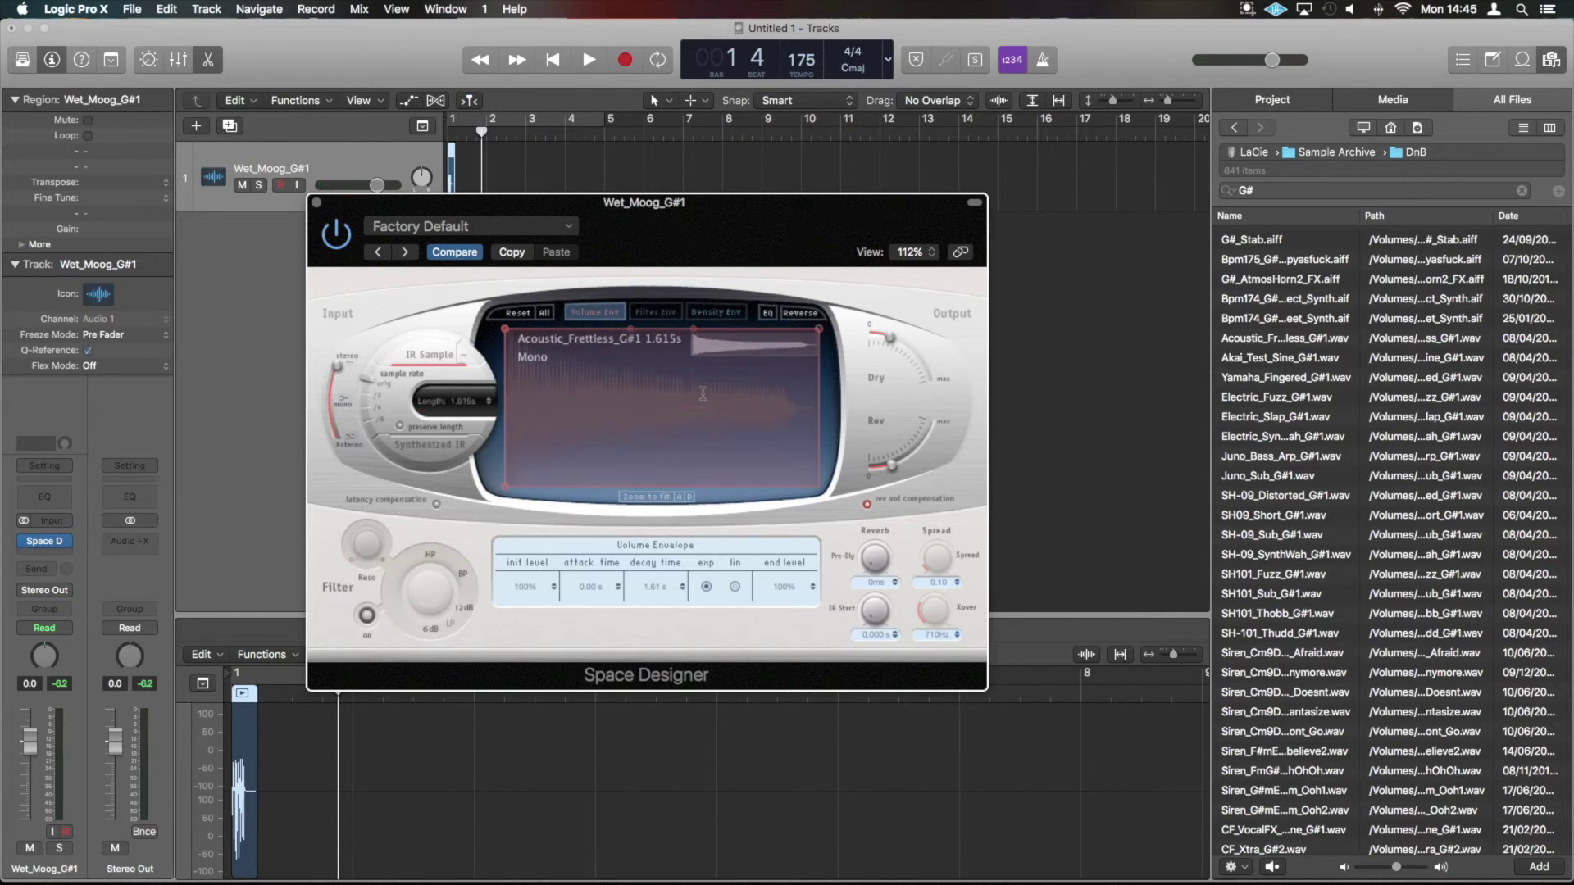
key(Return)
key(space)
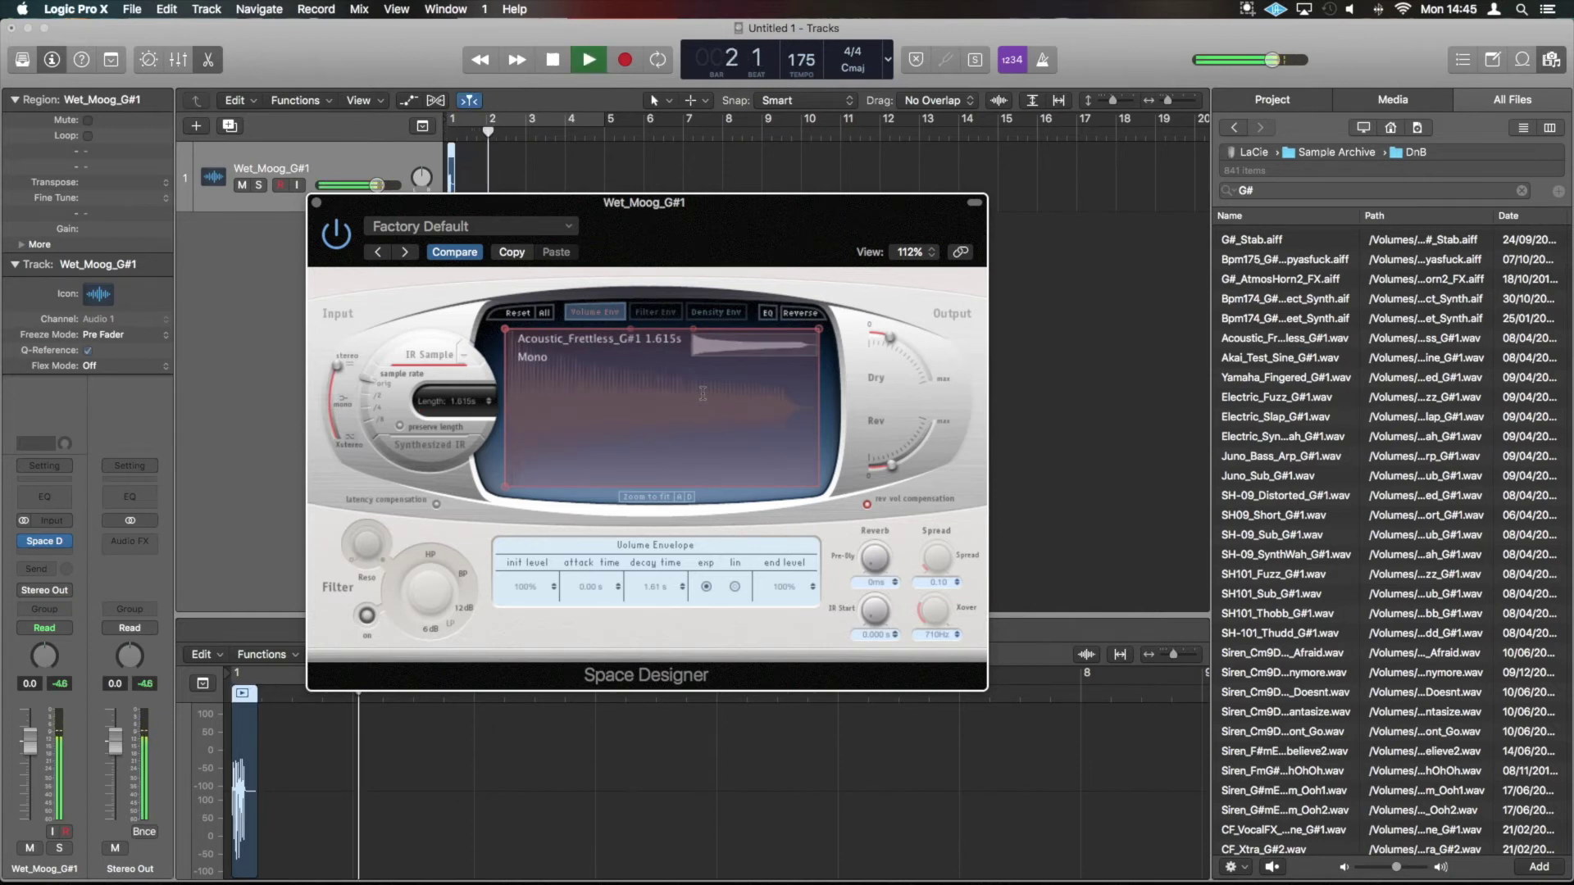
key(space)
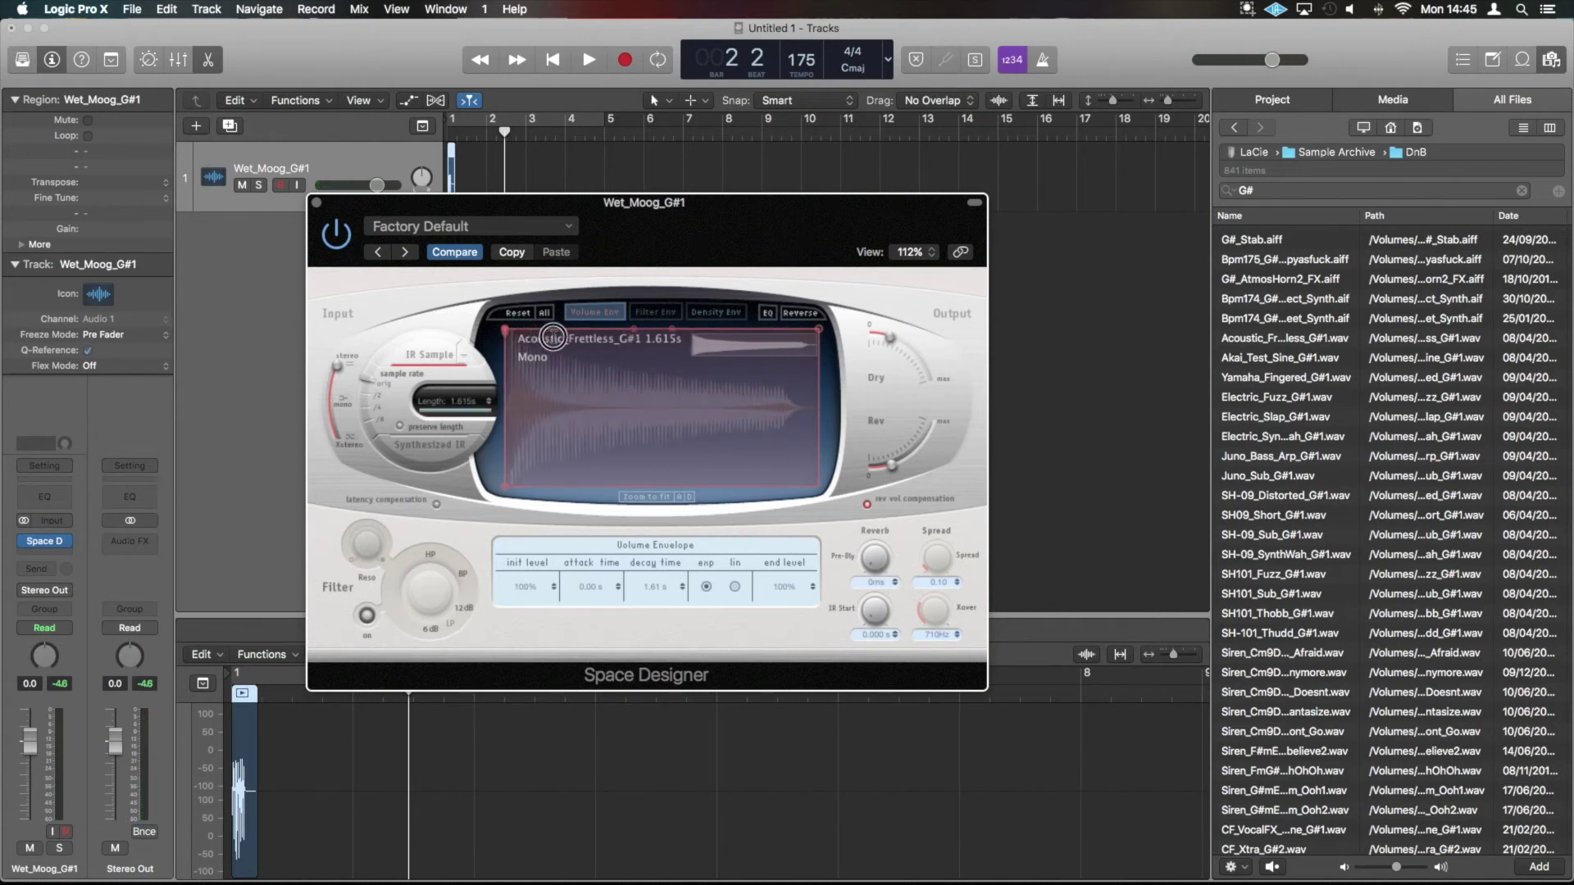
Step: Raise the filter envelope break level to 8730 Hz and the end level to 2350 Hz
click(656, 312)
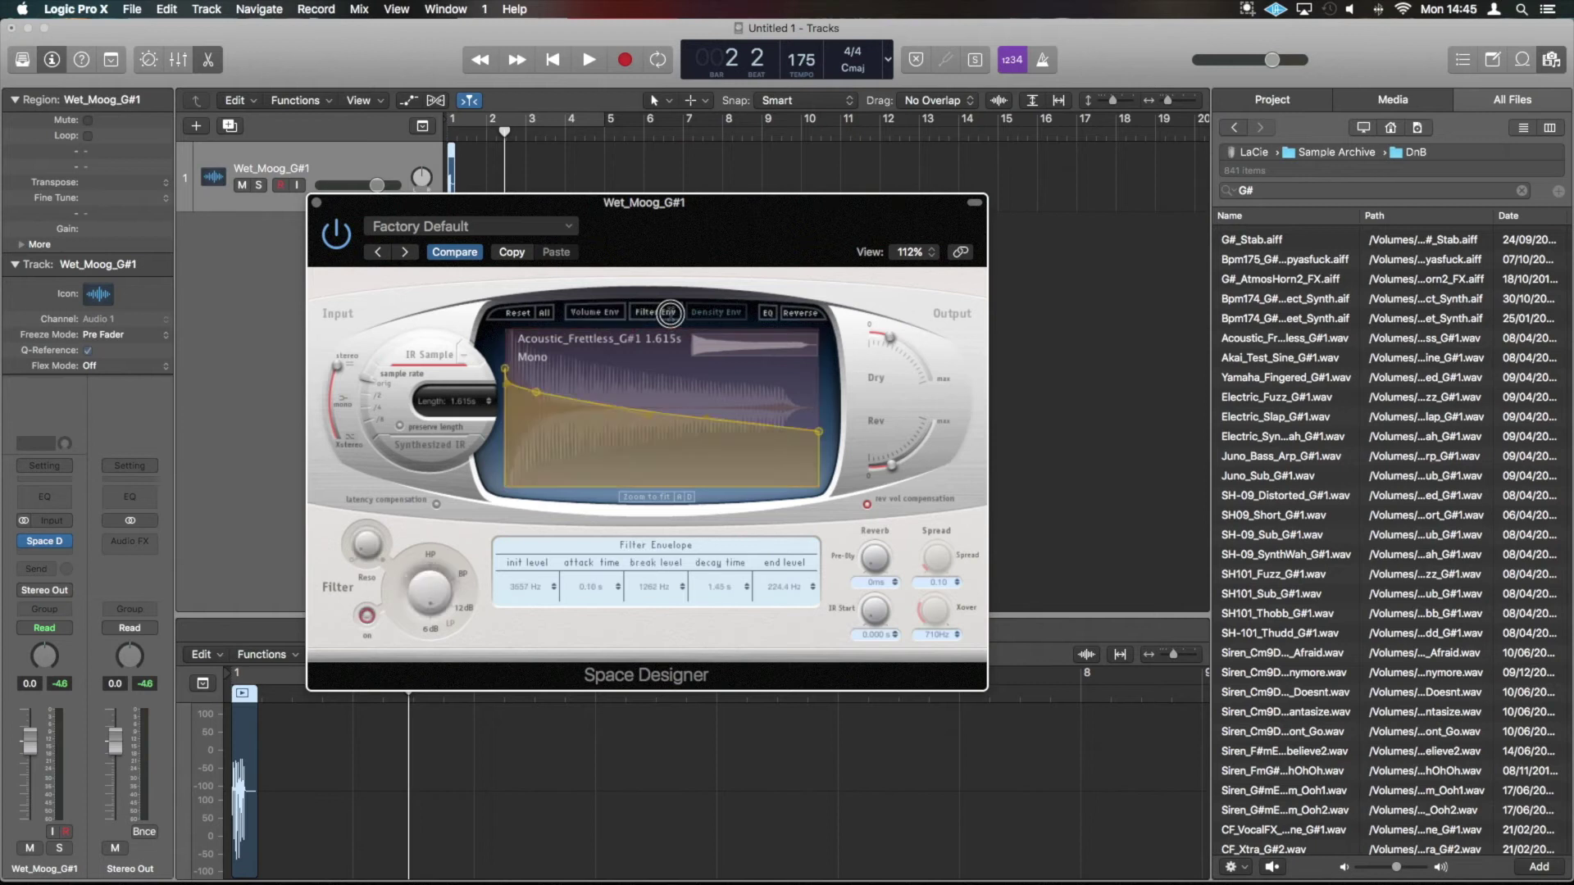
drag(536, 392, 572, 348)
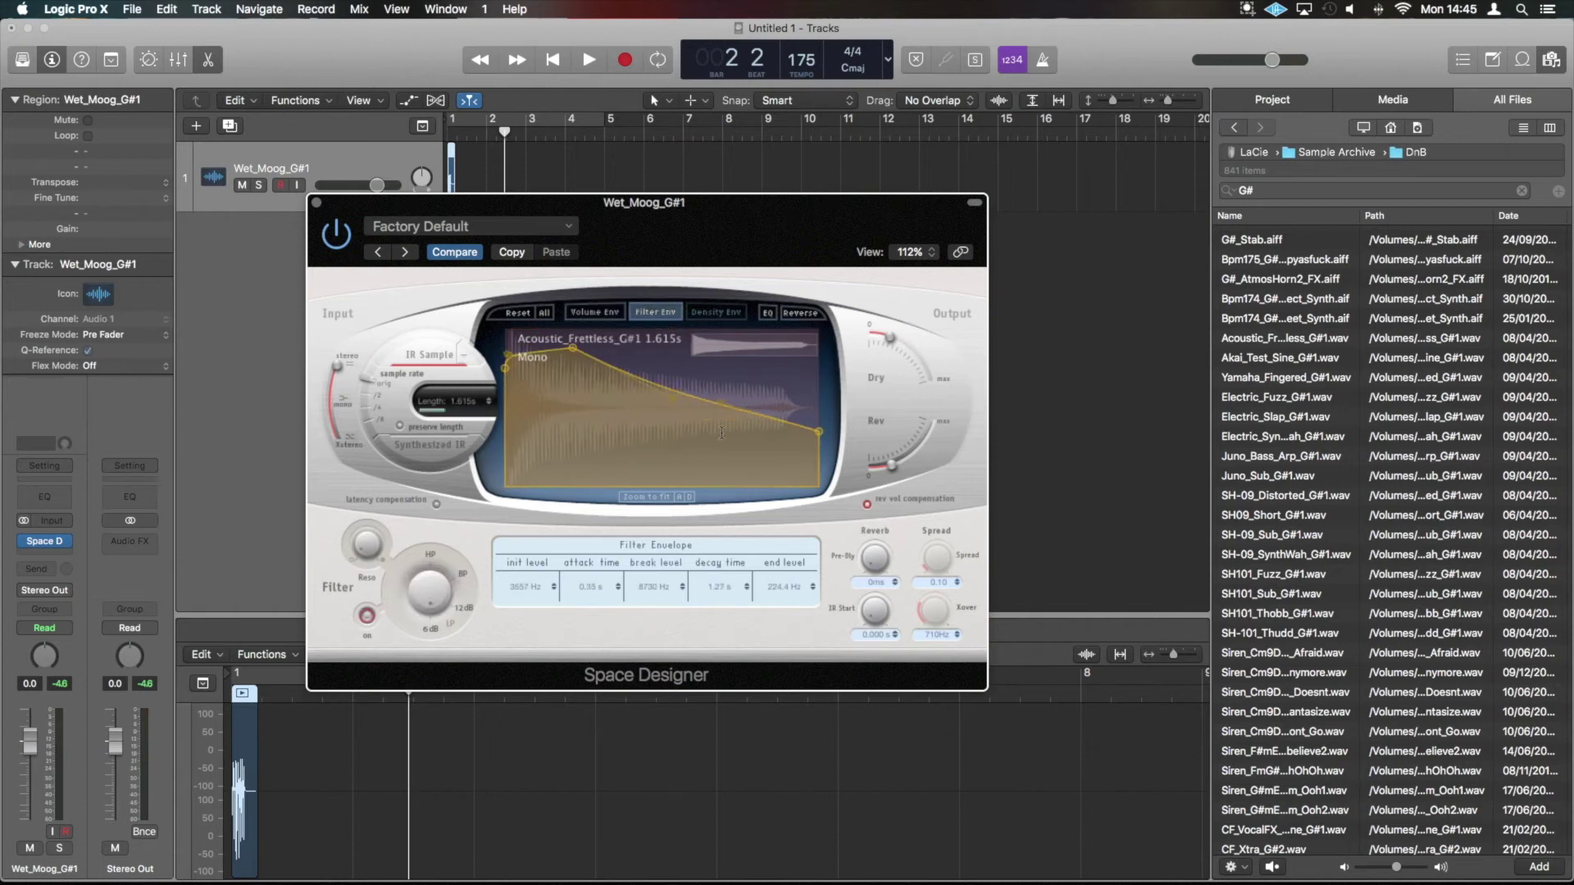
drag(820, 433, 814, 378)
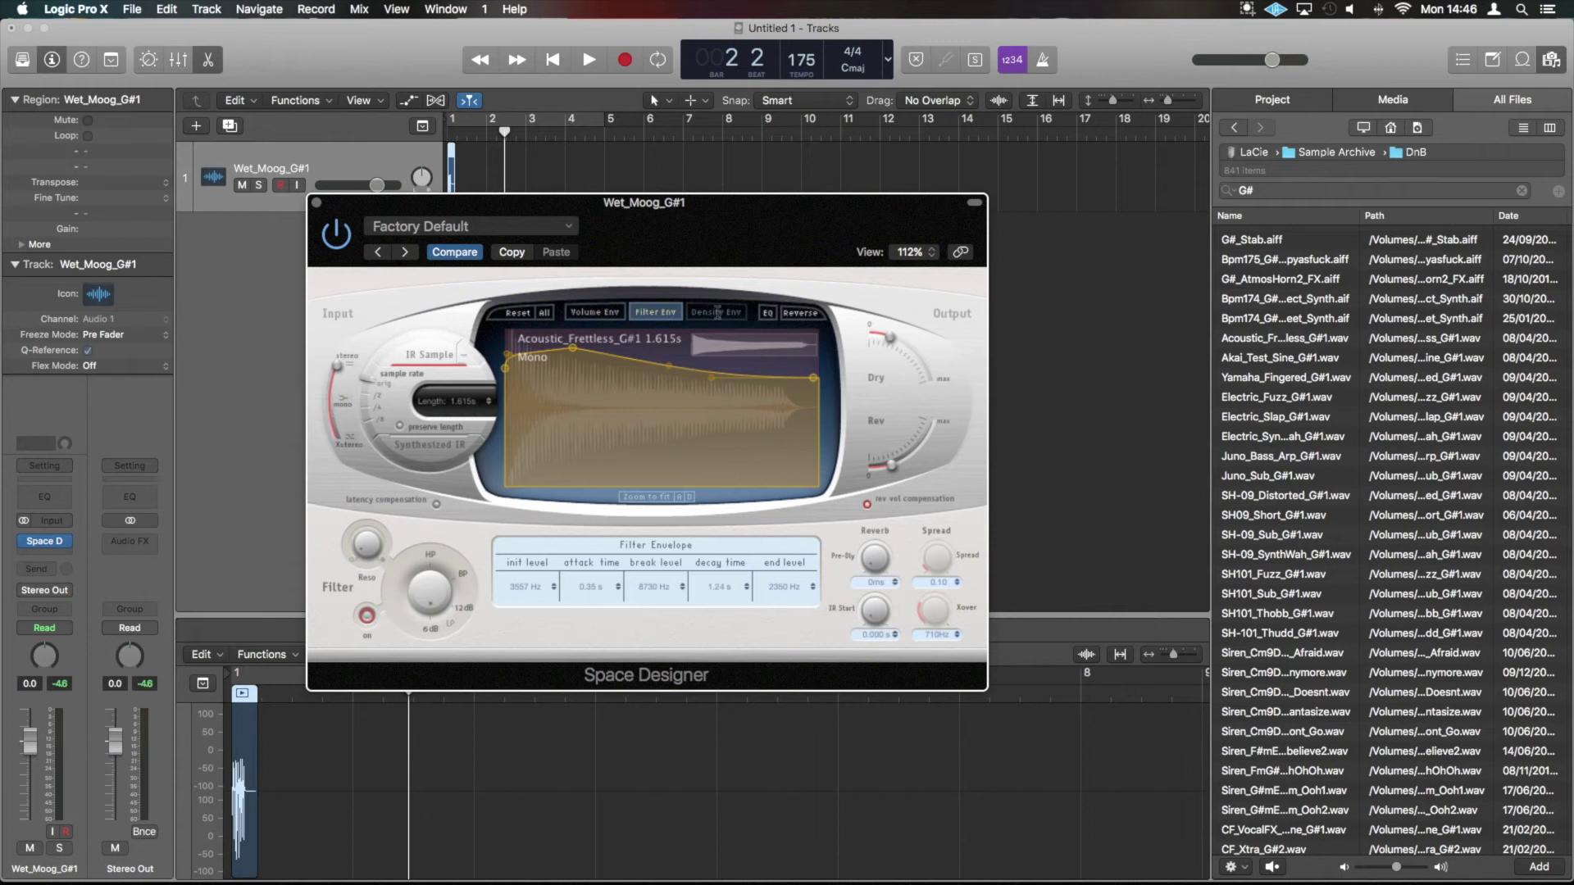
Step: Use a 2.000 s synthesized IR in Xstereo, raise filter end level to 10024 Hz, and audition it
click(431, 446)
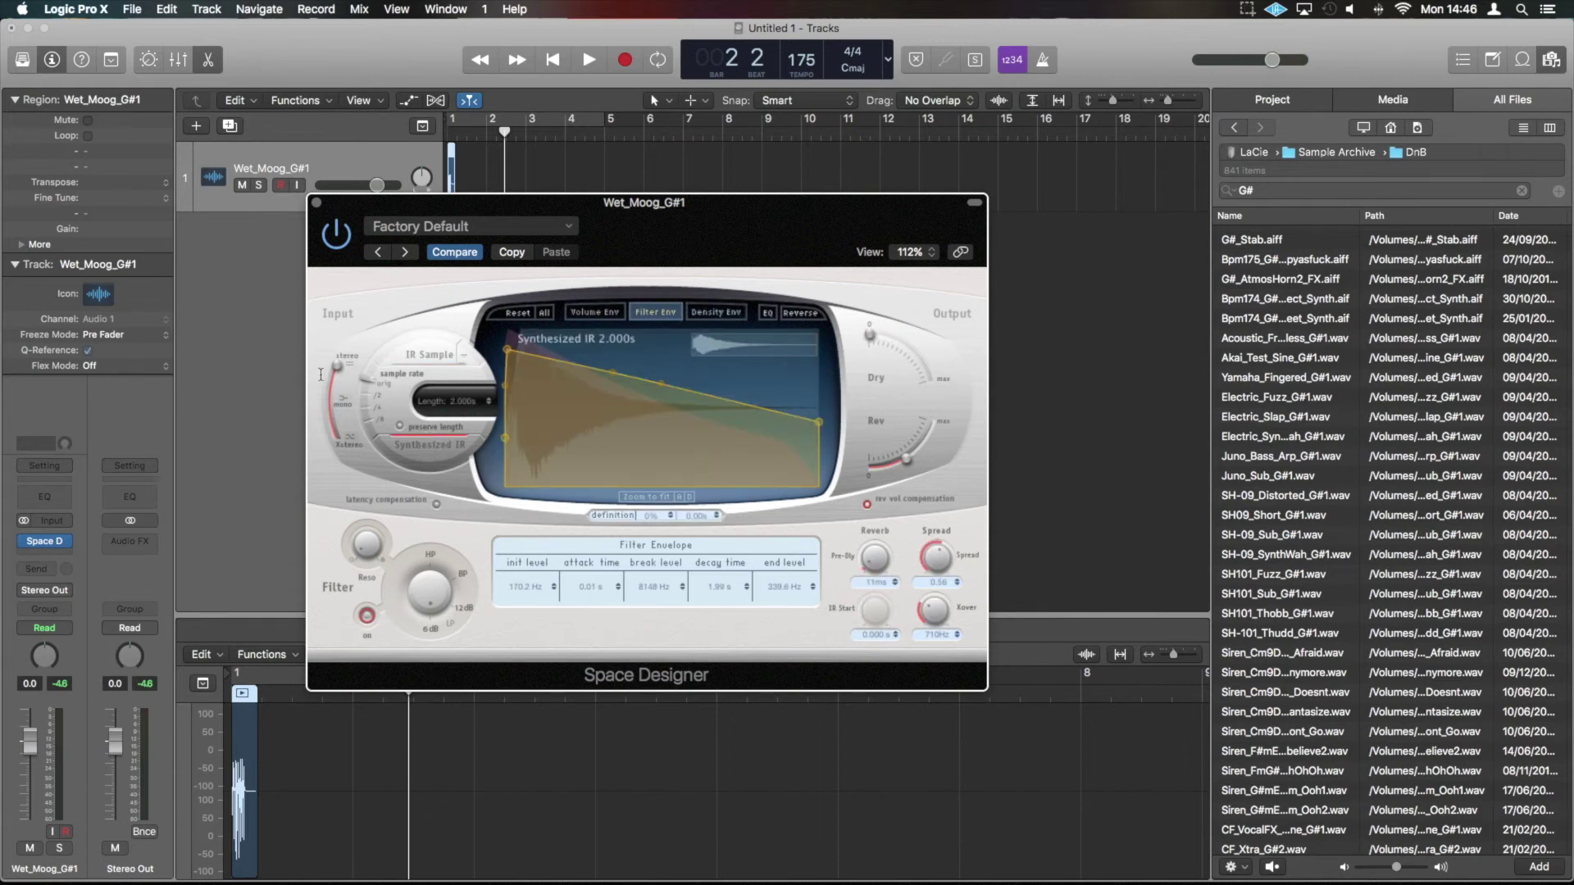
drag(336, 366, 330, 433)
key(Return)
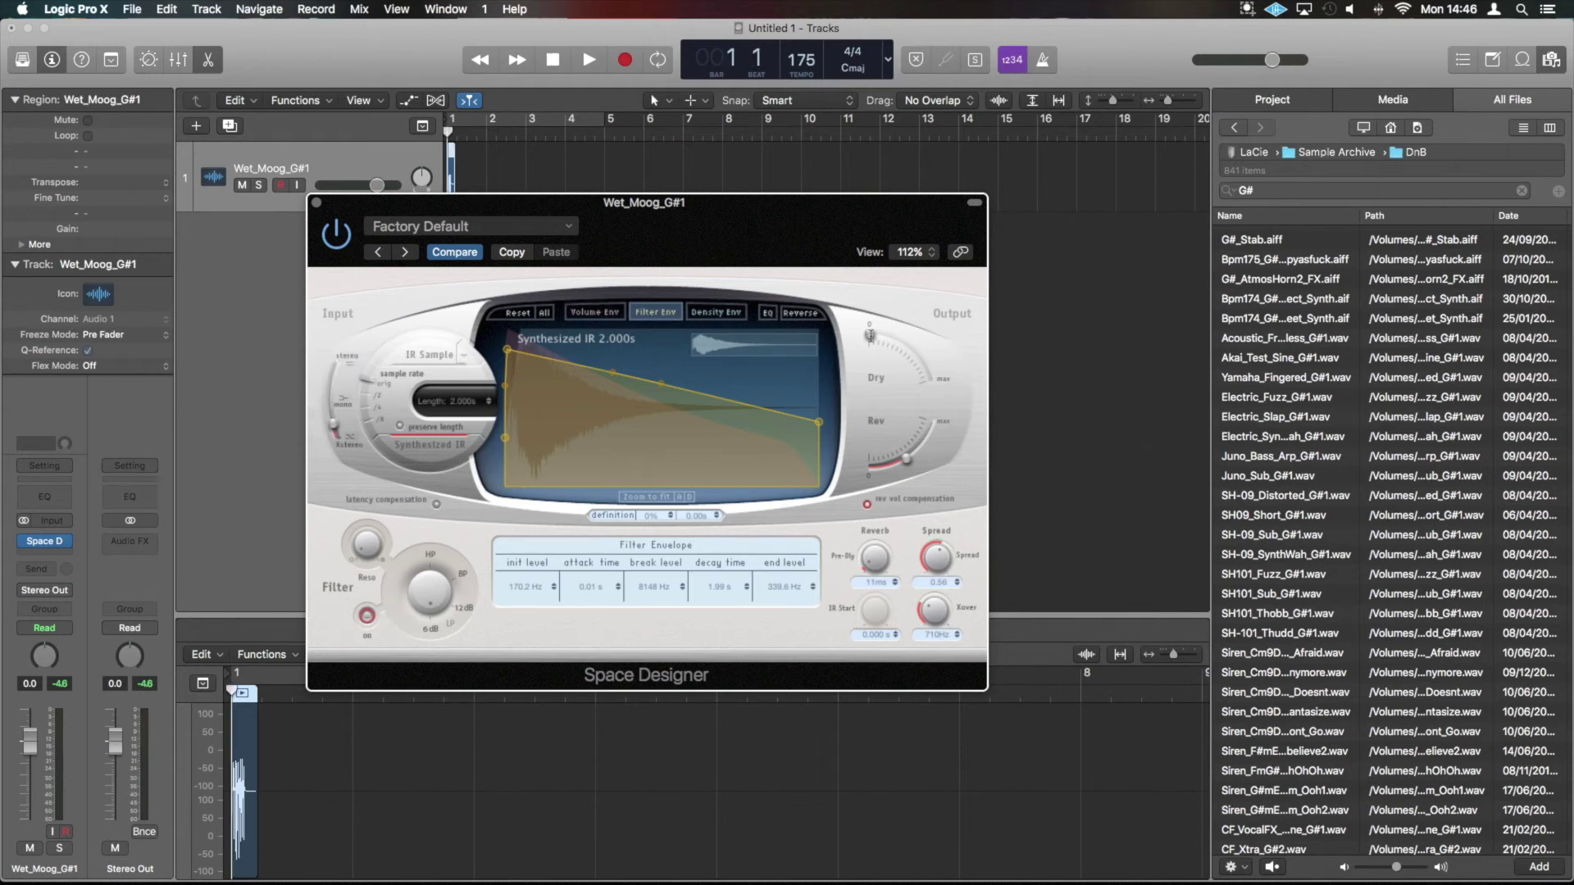
key(space)
key(space)
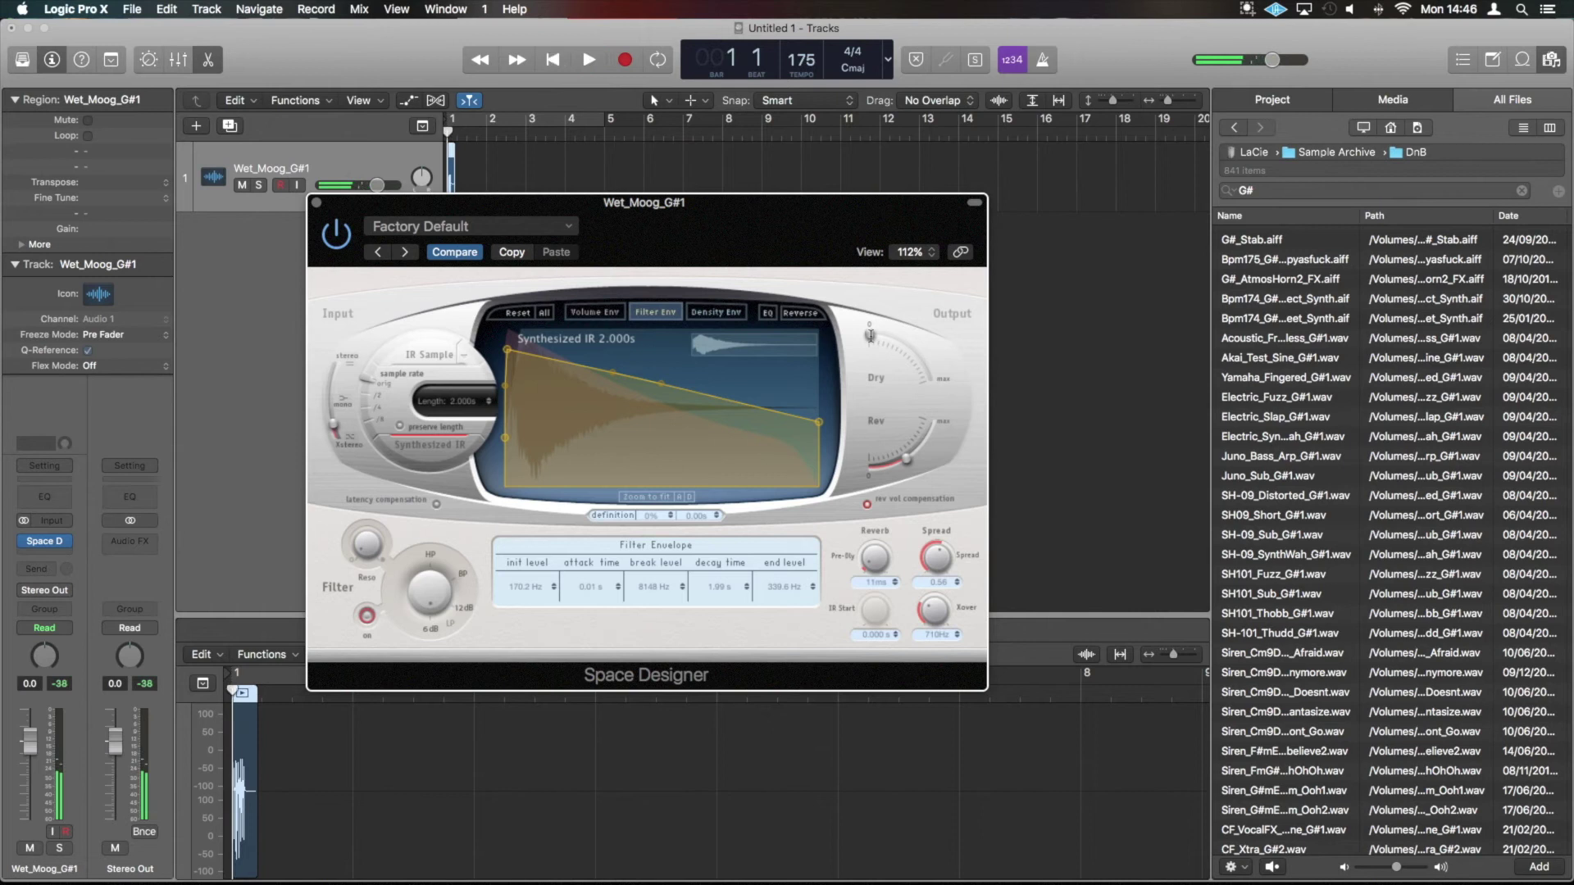
key(Return)
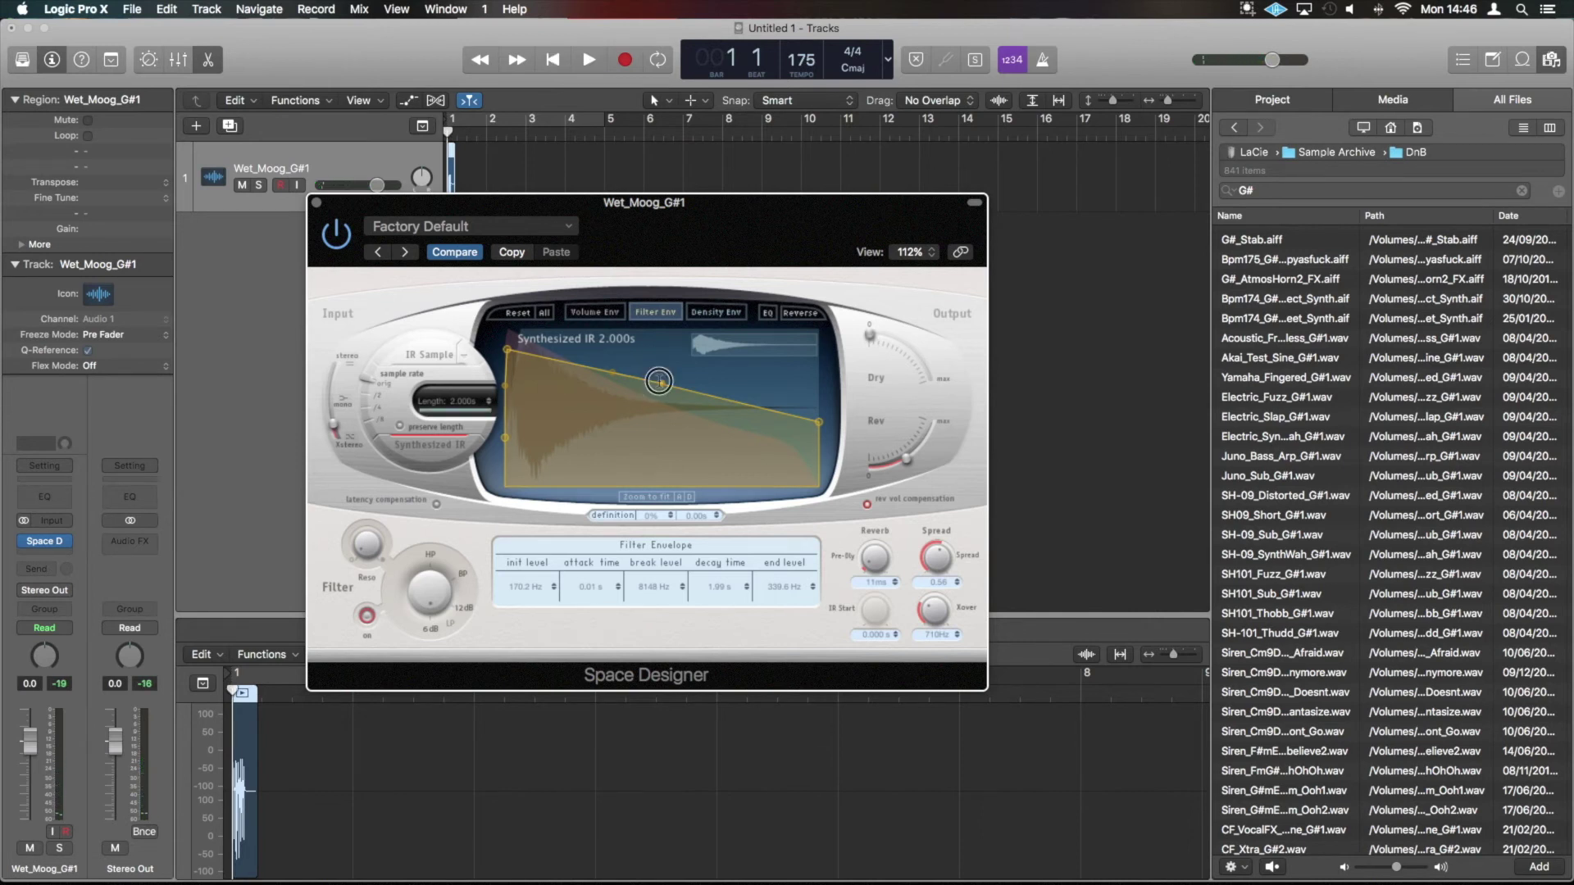
drag(819, 421, 819, 345)
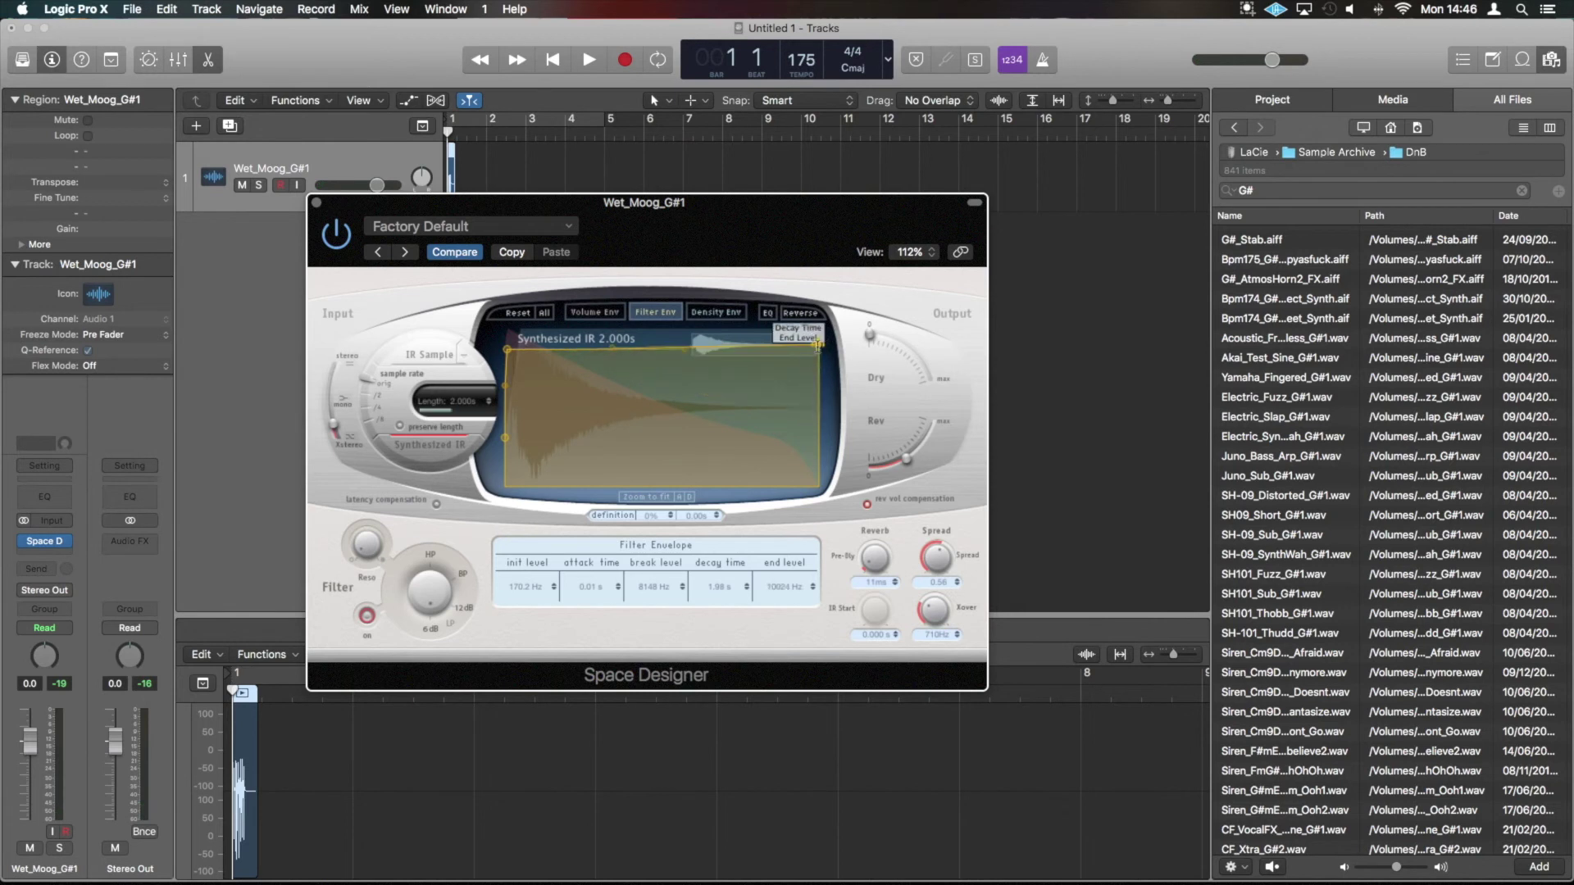
key(space)
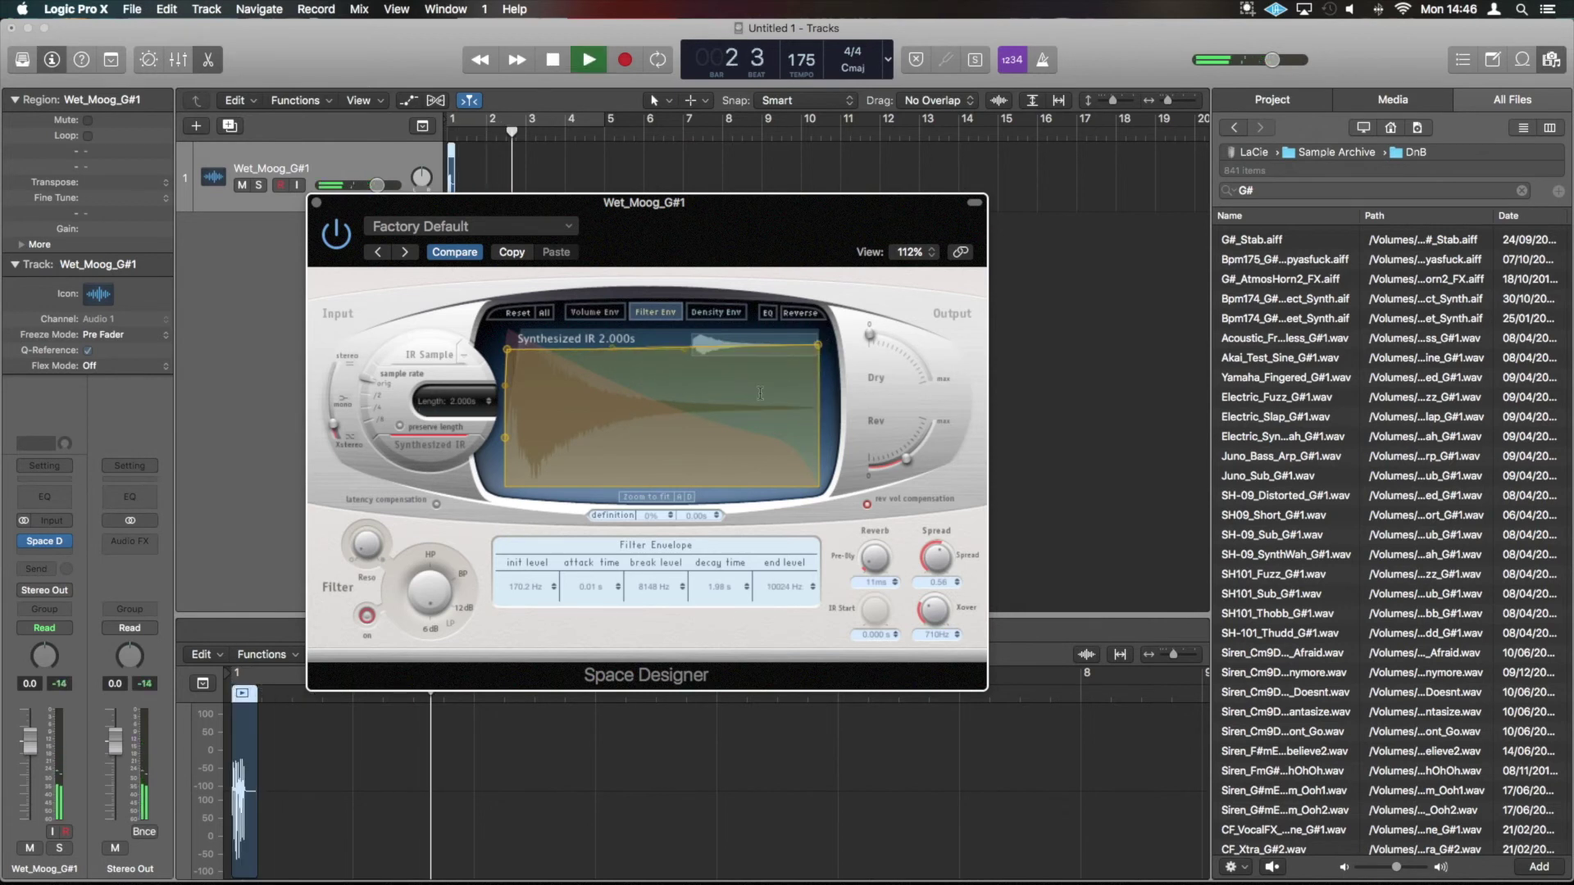
key(space)
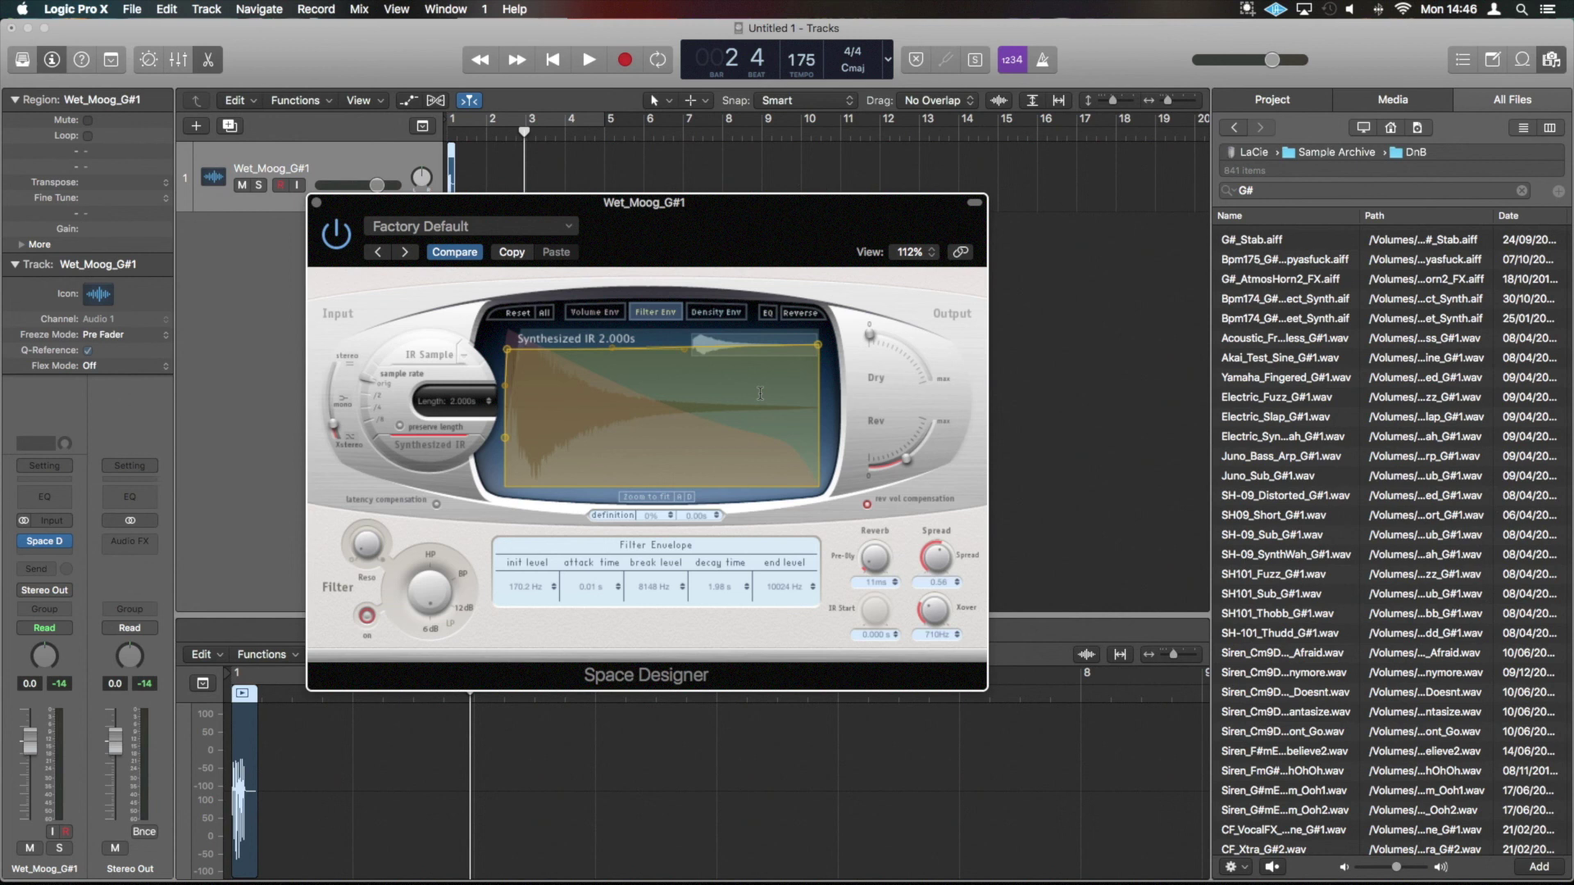
key(space)
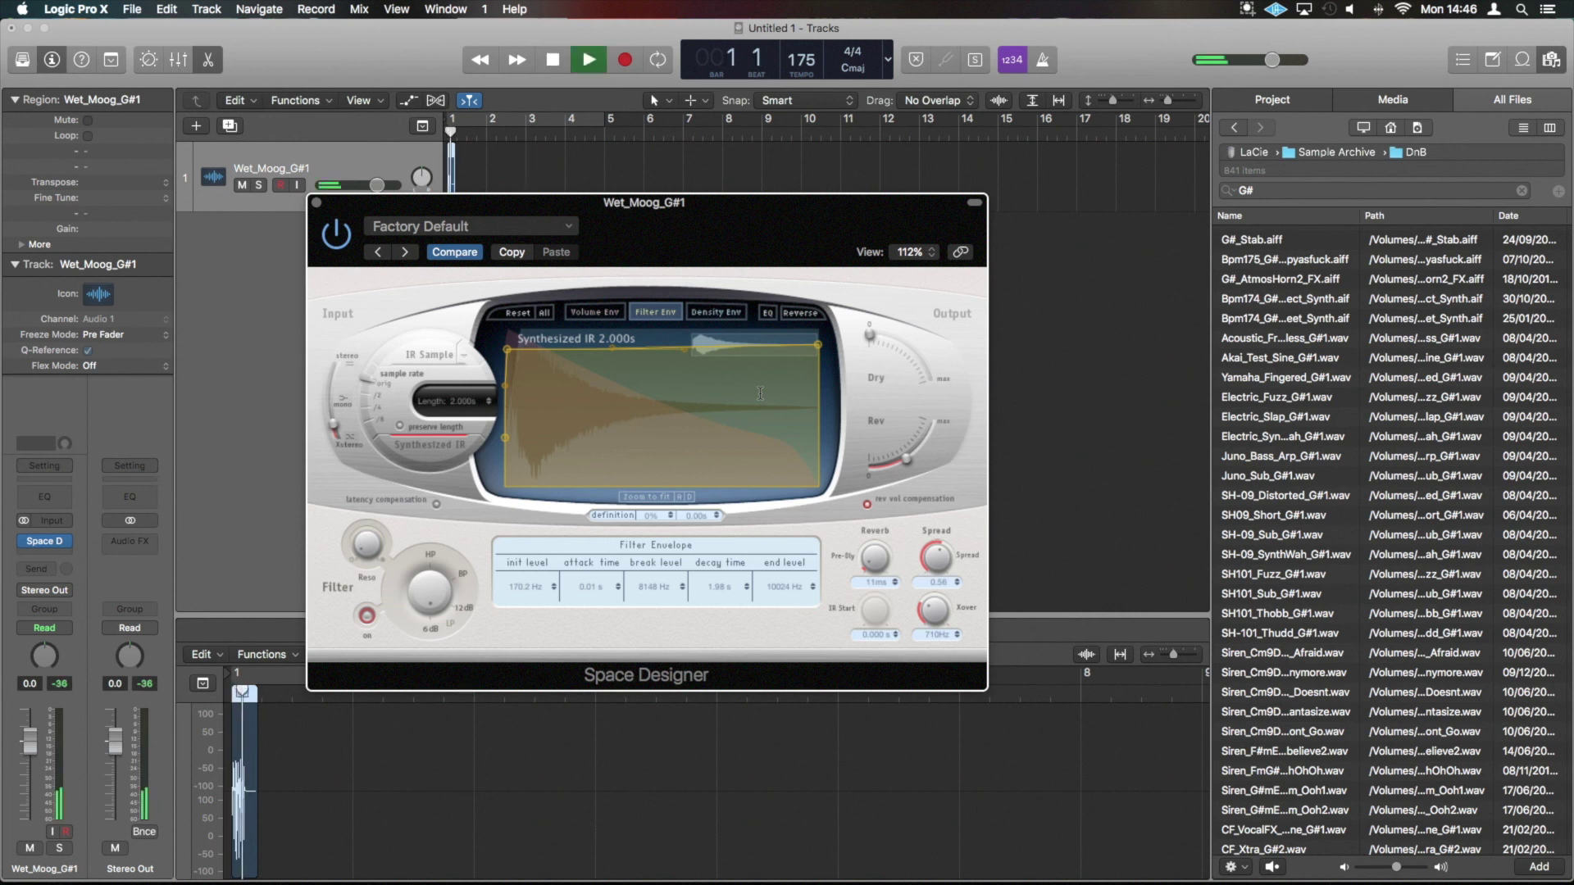
key(space)
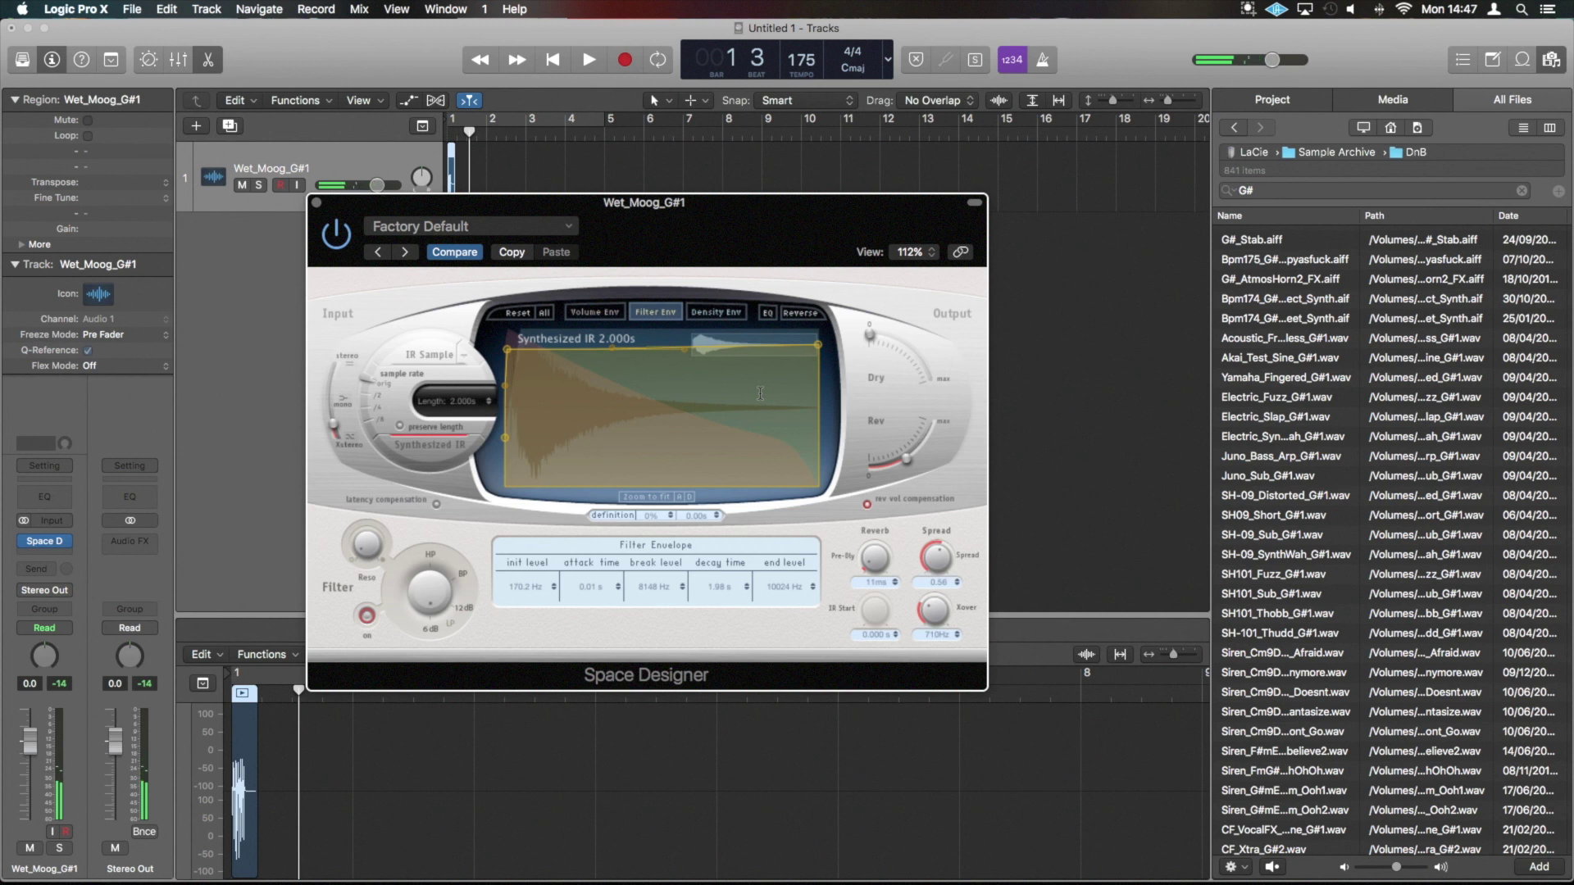